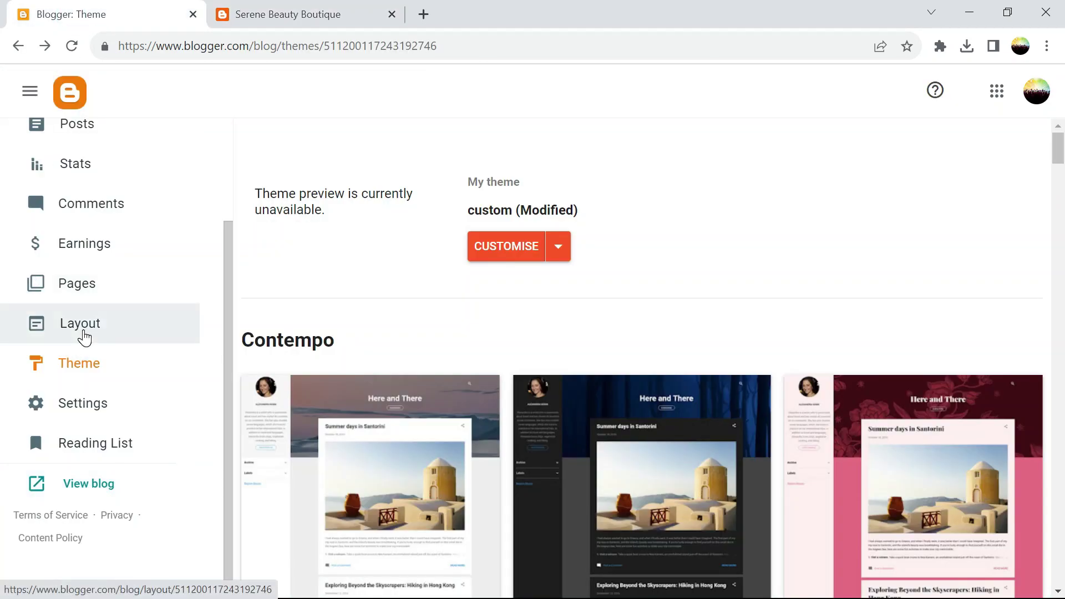
- Look over the live blog, then return to Blogger's theme settings
left_click(289, 16)
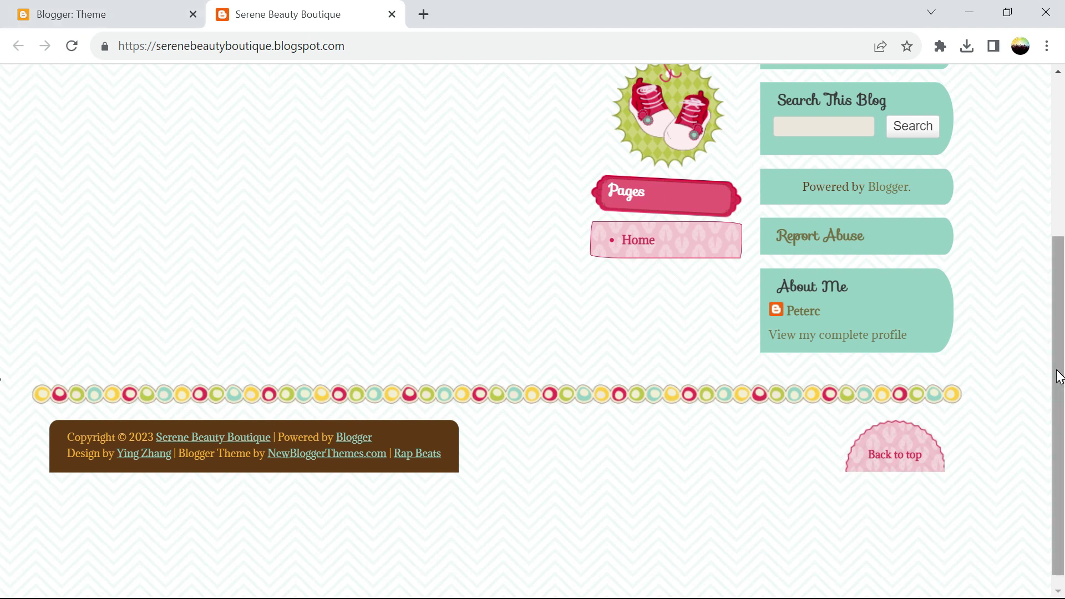
left_click_drag(1059, 377, 1039, 180)
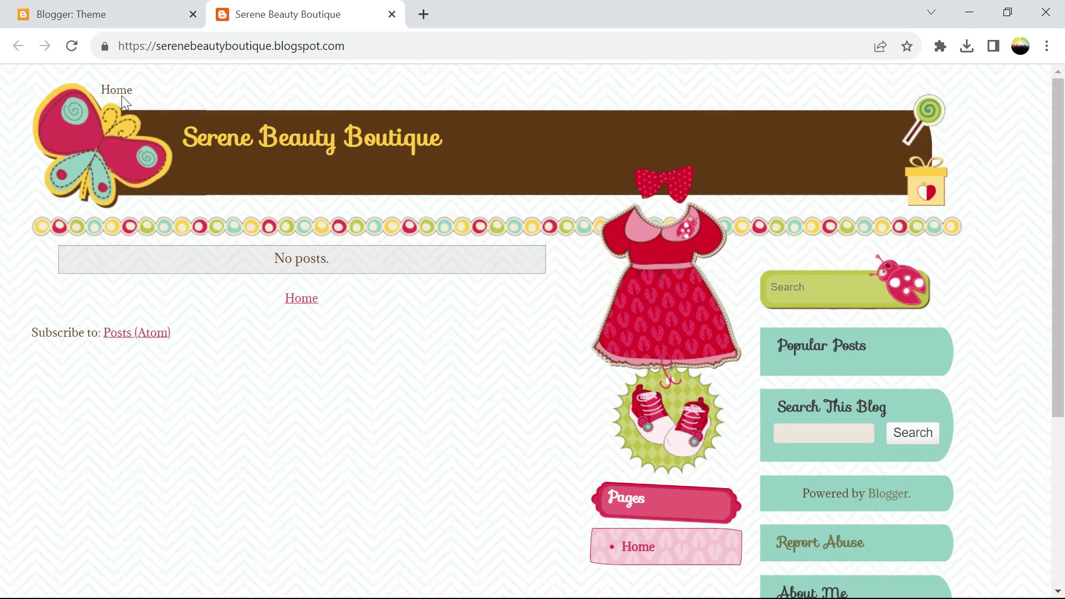
left_click(77, 17)
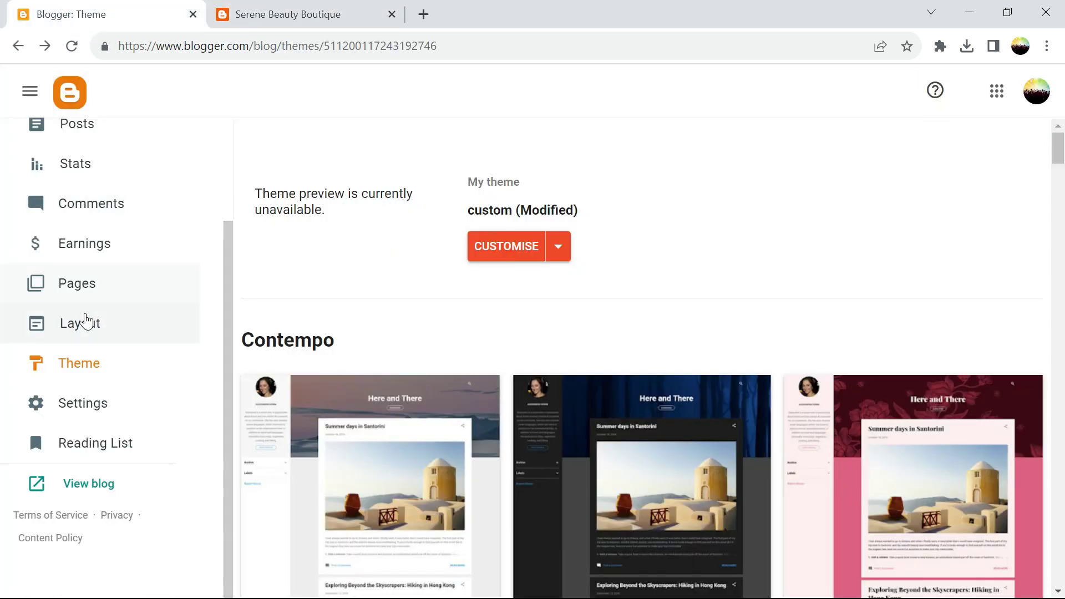
- Open Layout and scroll to the Popular Posts, Categories and Blog Archive gadgets at 100% zoom
left_click(80, 325)
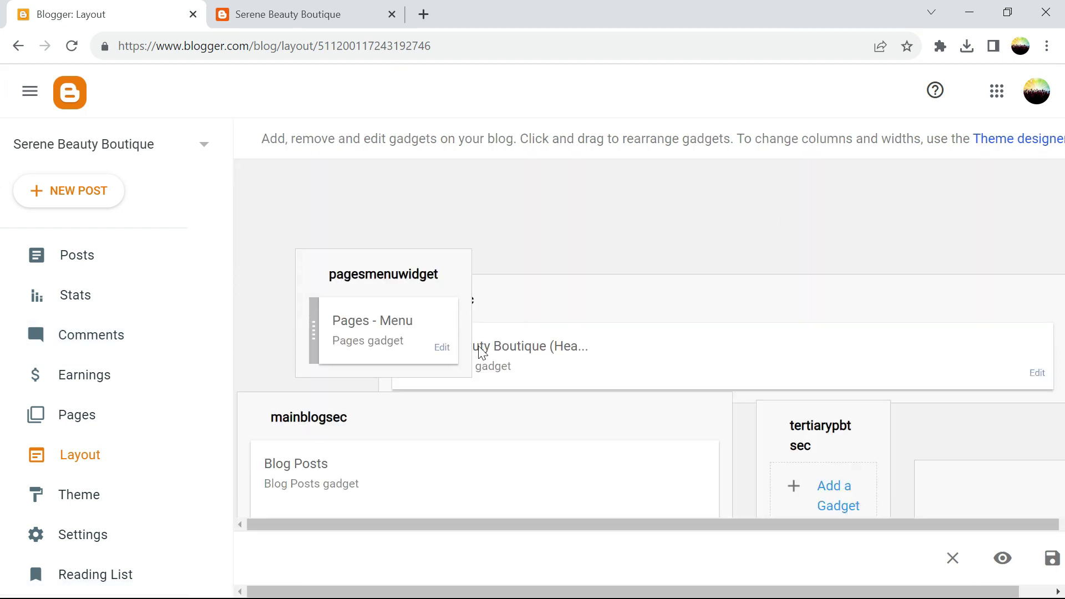
left_click(1039, 375)
scroll(746, 188, "down", 3)
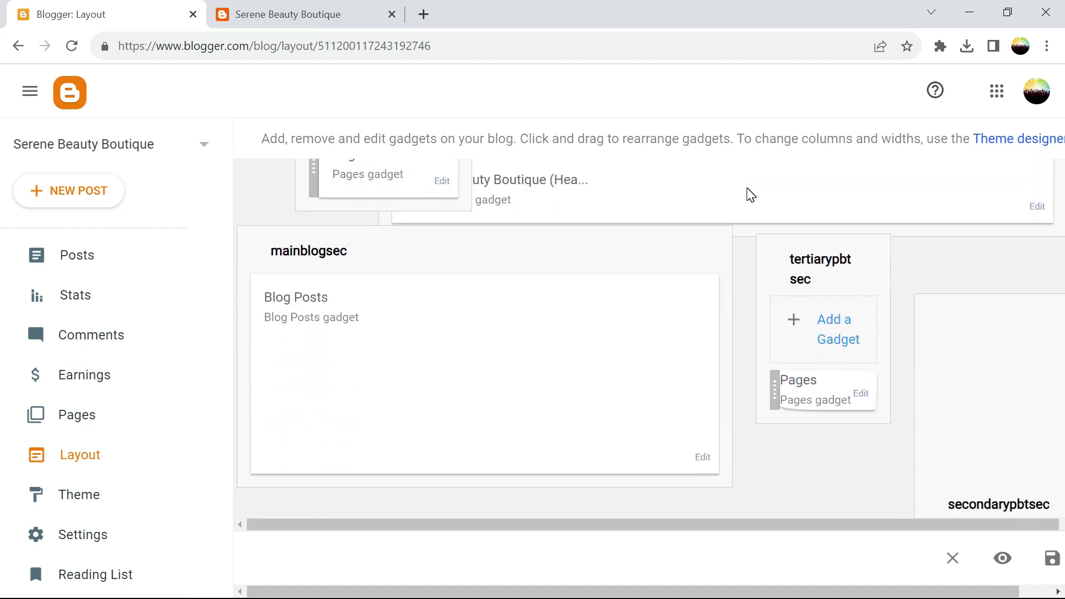
scroll(747, 188, "down", 5)
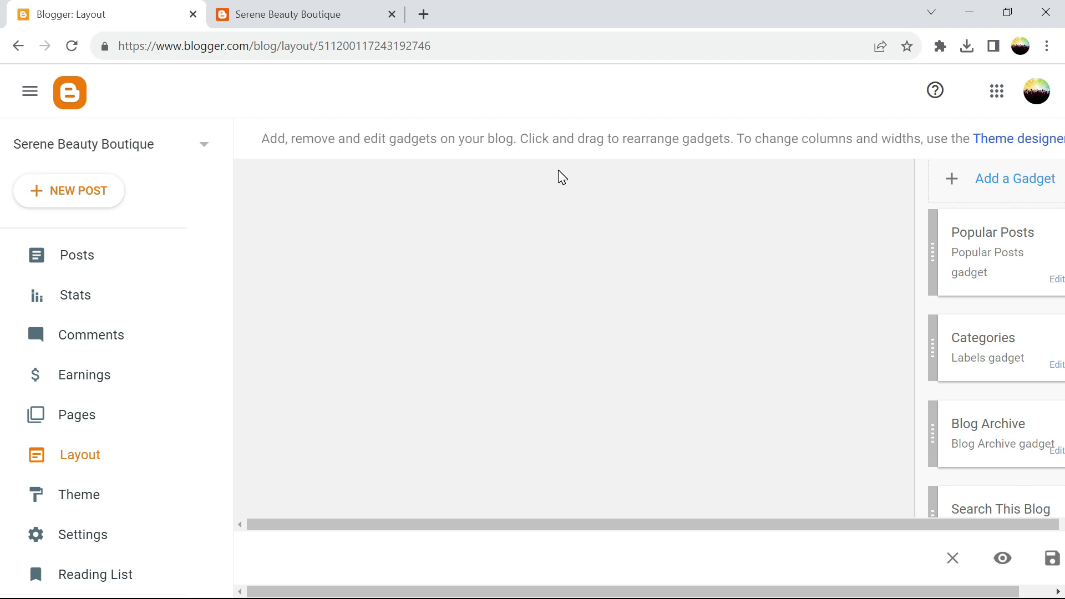
key("ctrl+minus")
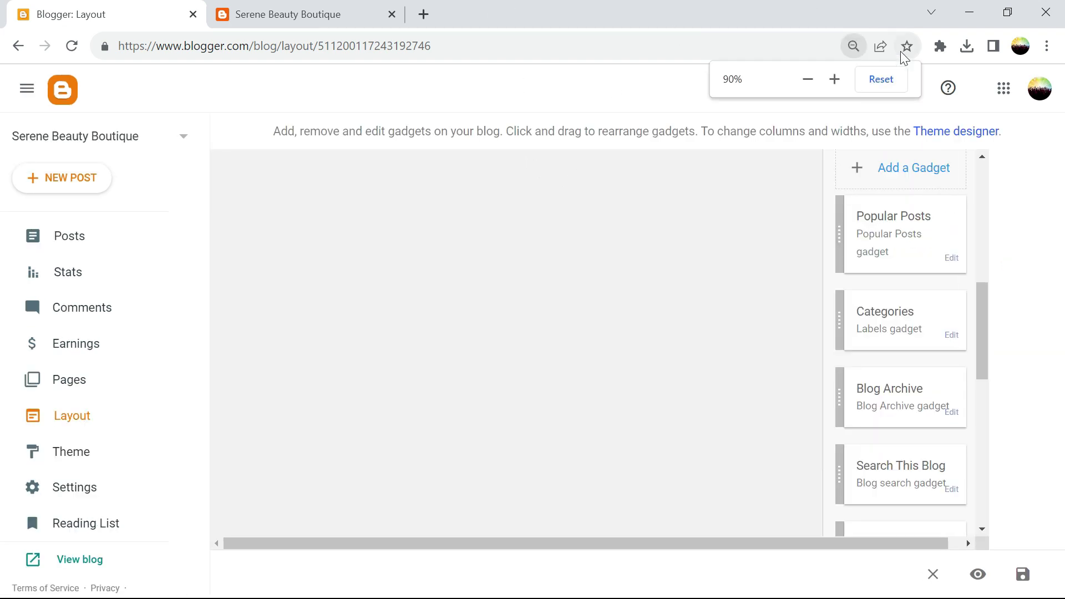
left_click(887, 77)
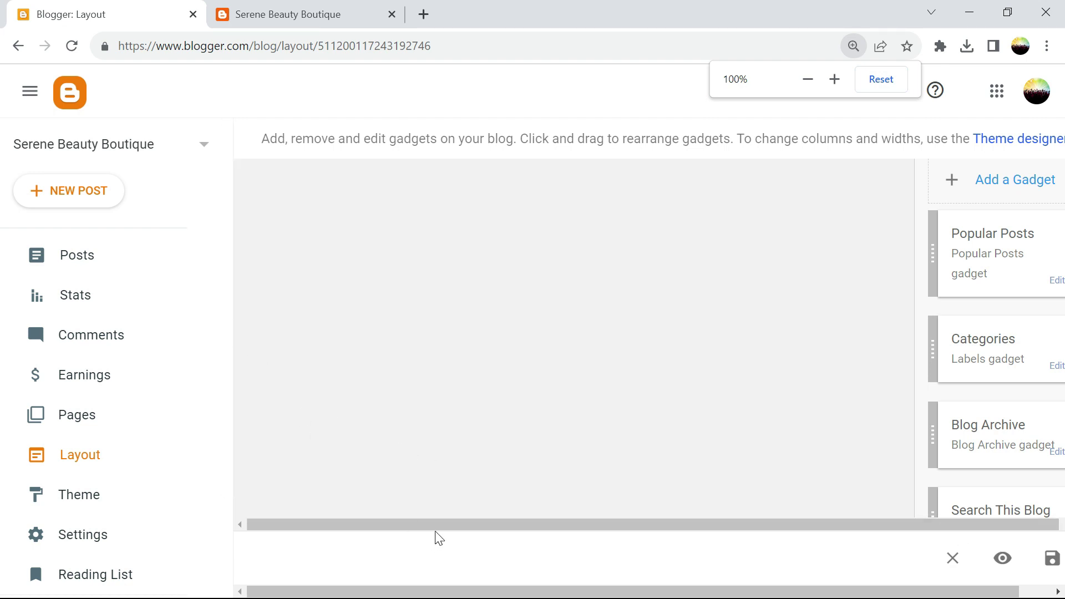
left_click_drag(441, 524, 646, 541)
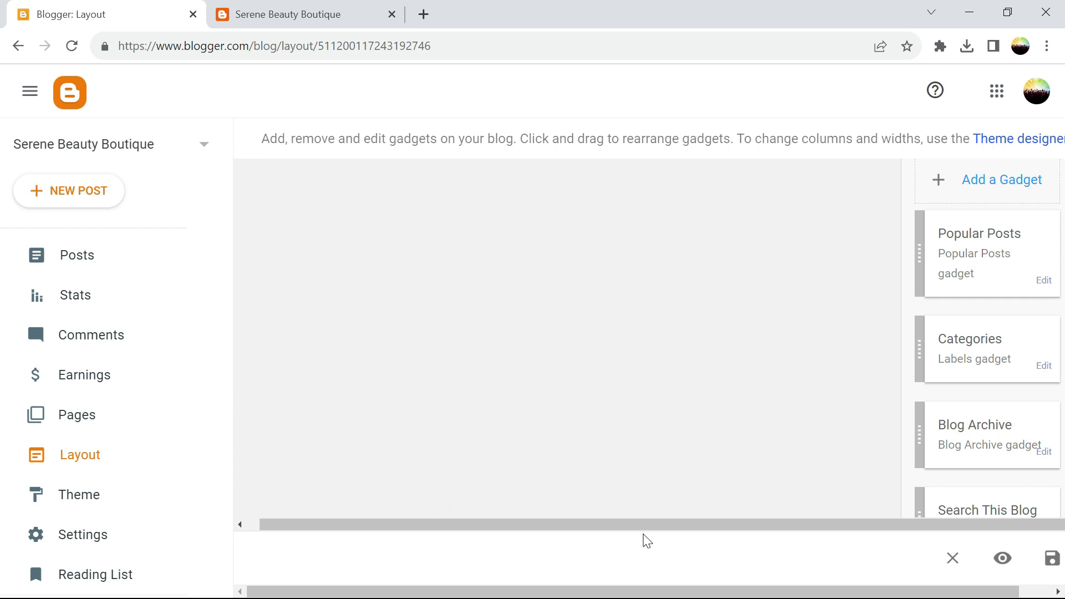
- Remove the Popular Posts gadget from the layout
left_click(1044, 282)
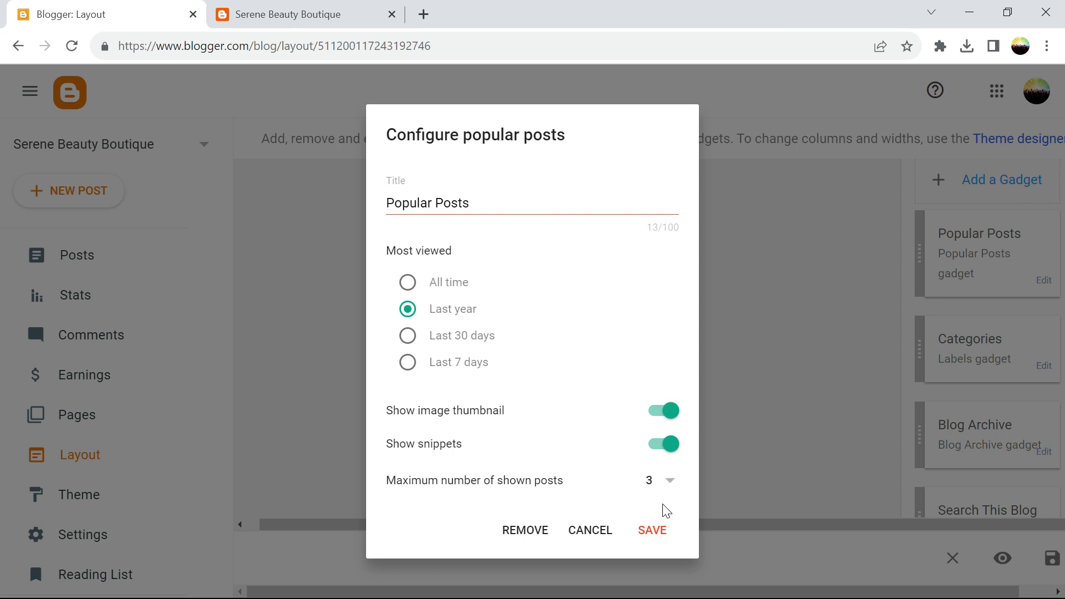
left_click(536, 535)
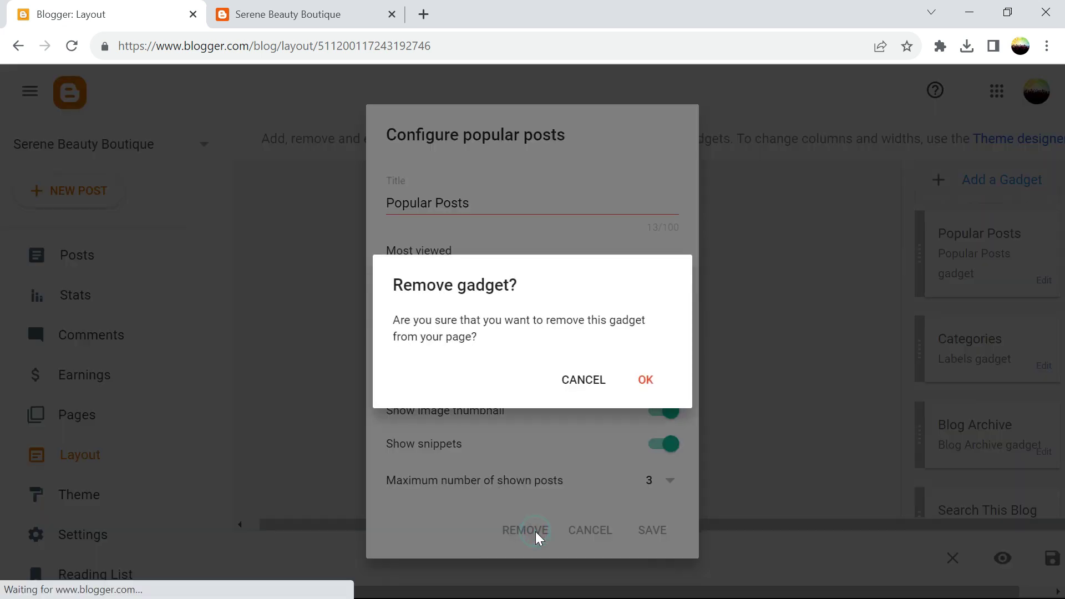
left_click(643, 377)
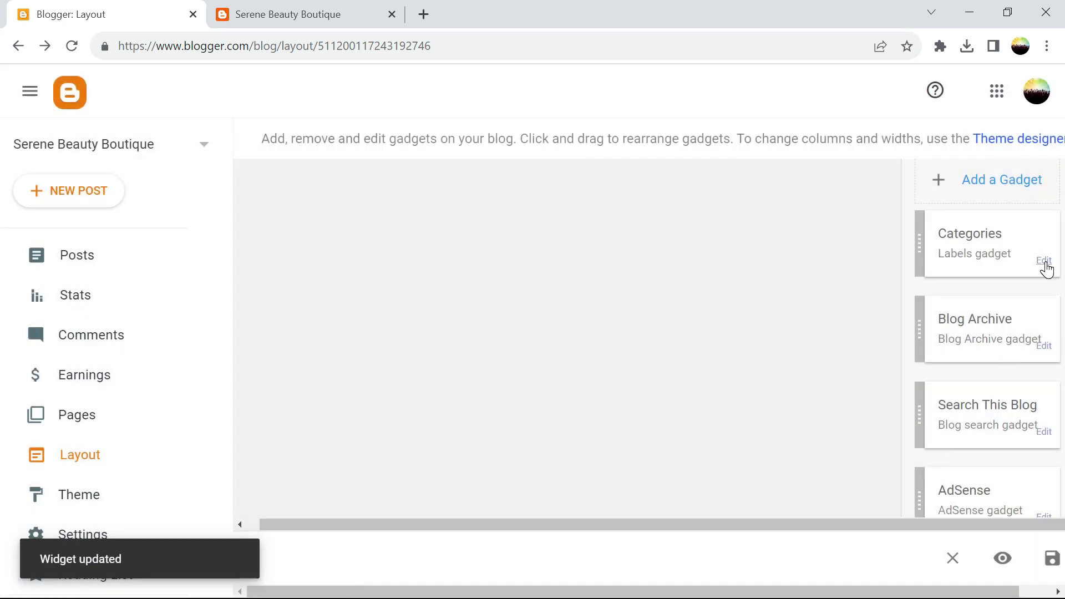
- Remove the Categories gadget from the layout as well
left_click(1045, 264)
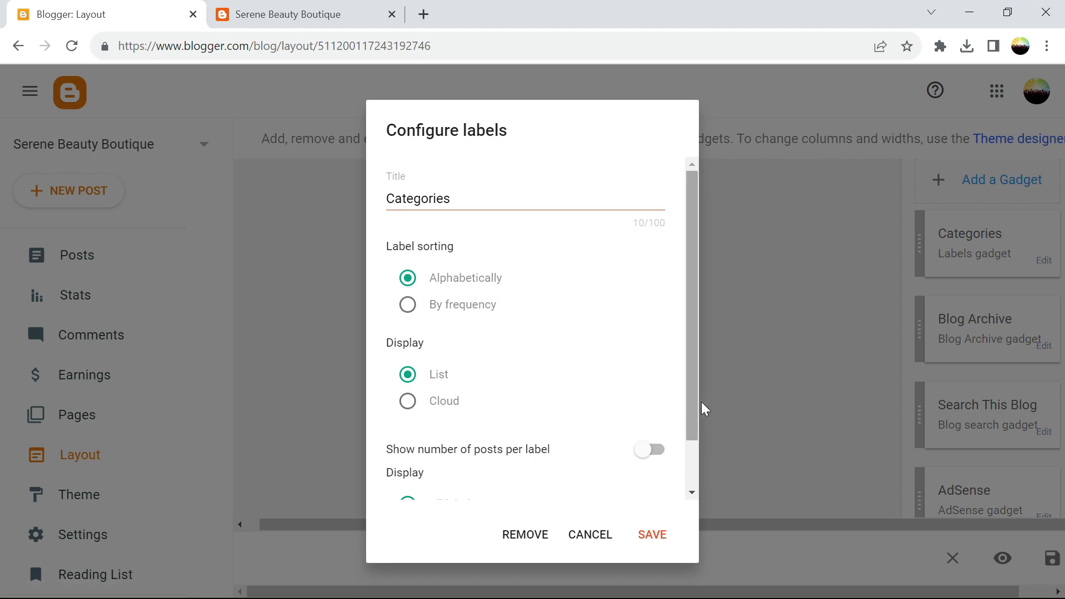
left_click_drag(691, 379, 698, 477)
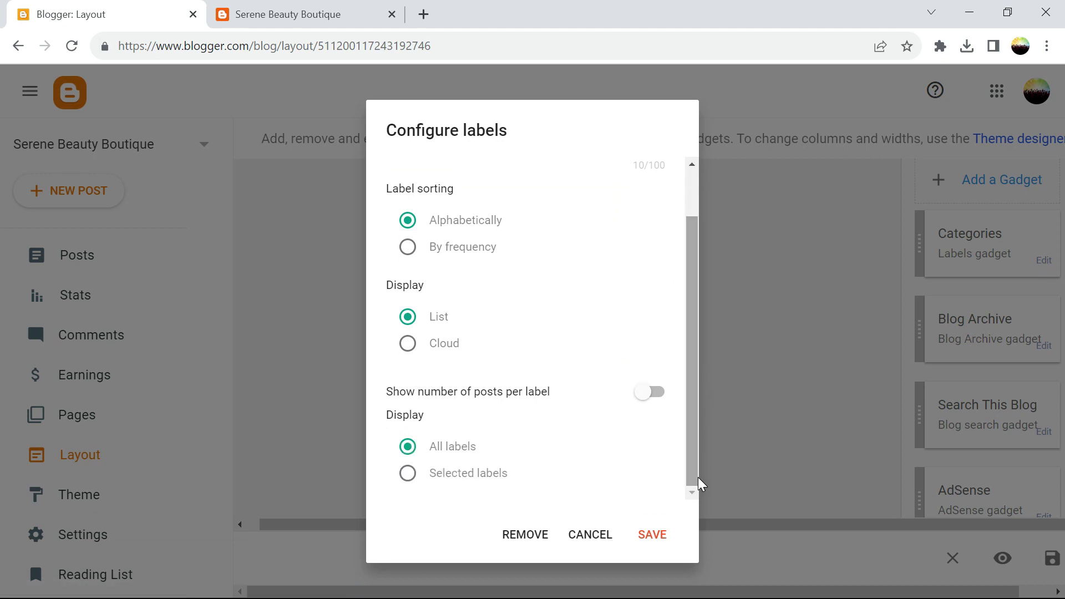
left_click(541, 533)
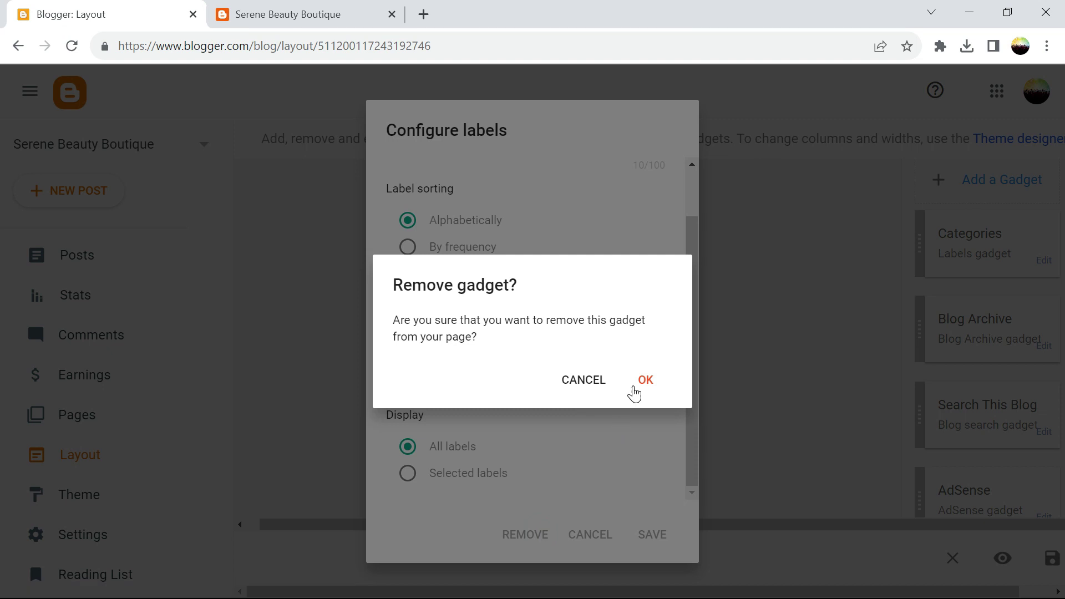
left_click(644, 381)
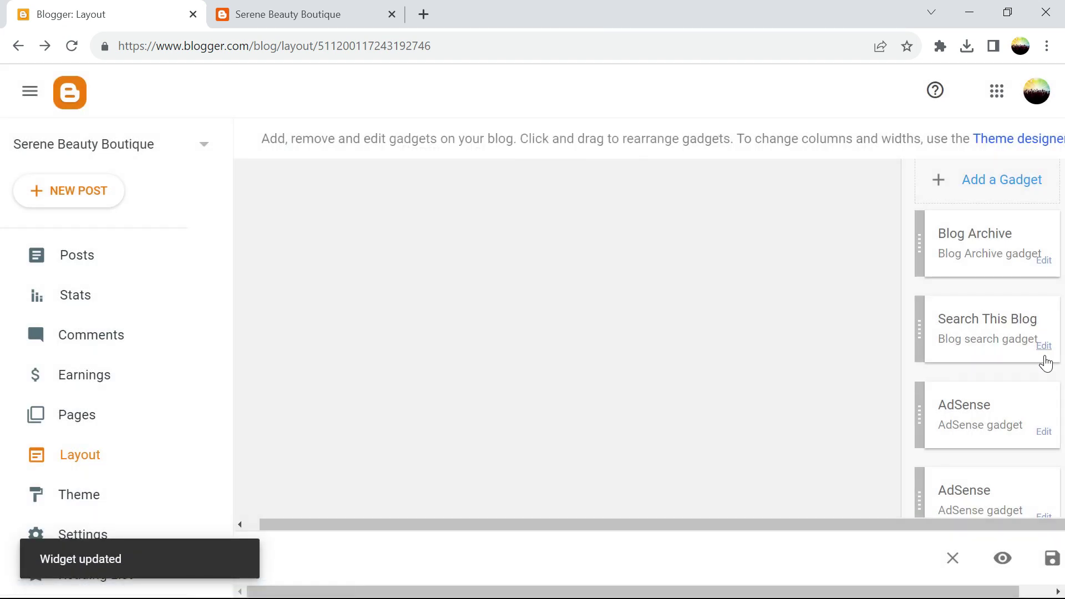
- Search Google for 'blogger free themes' in a new tab and open SoraTemplates' free templates link
left_click(295, 19)
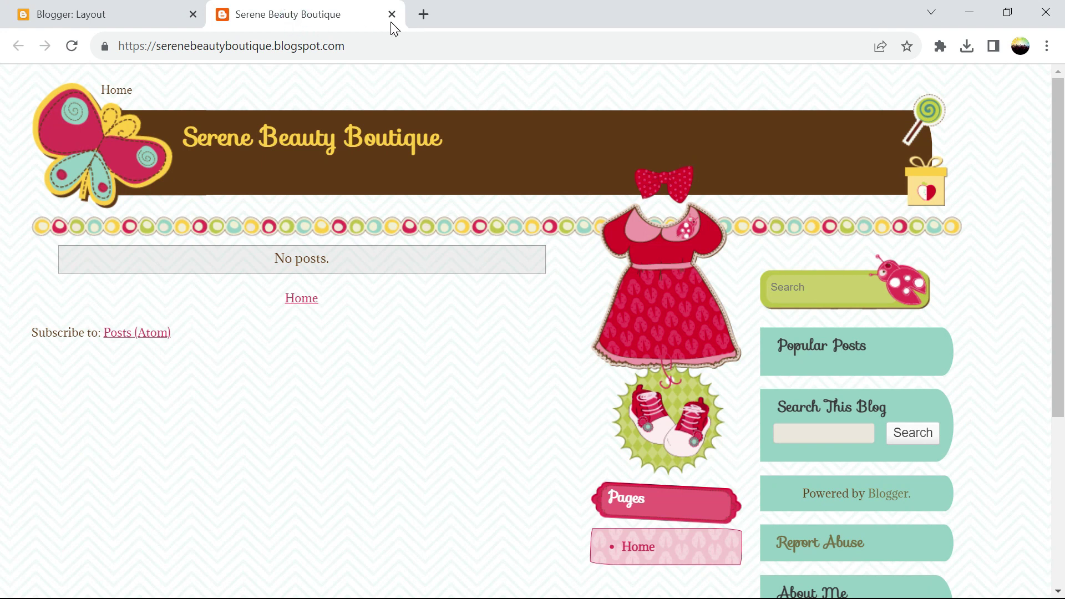
left_click(423, 15)
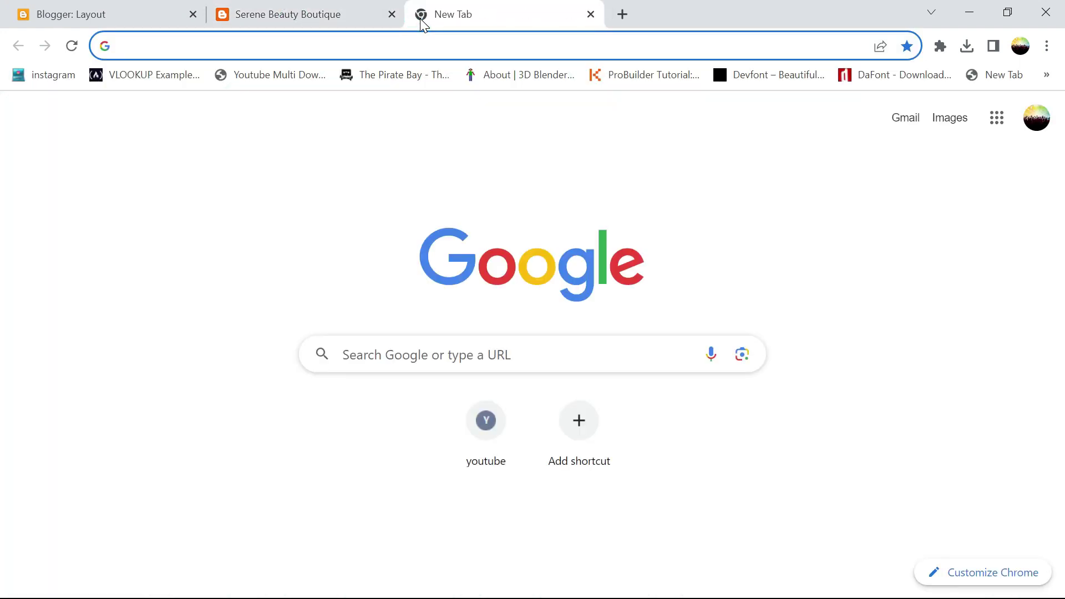
type("blogger.com/blog/posts/3716471238391518422")
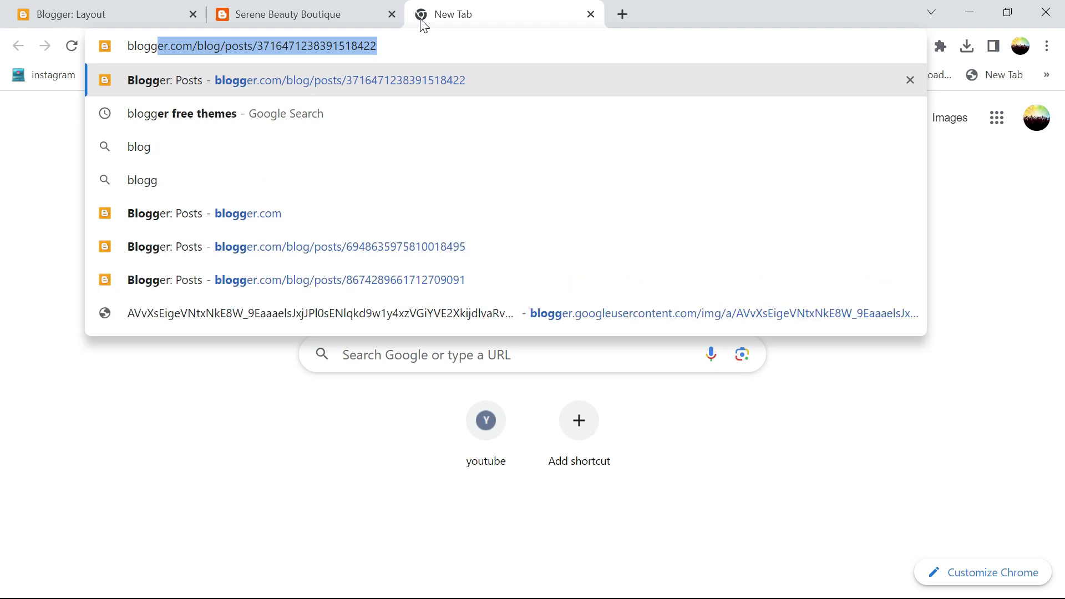
key("Return")
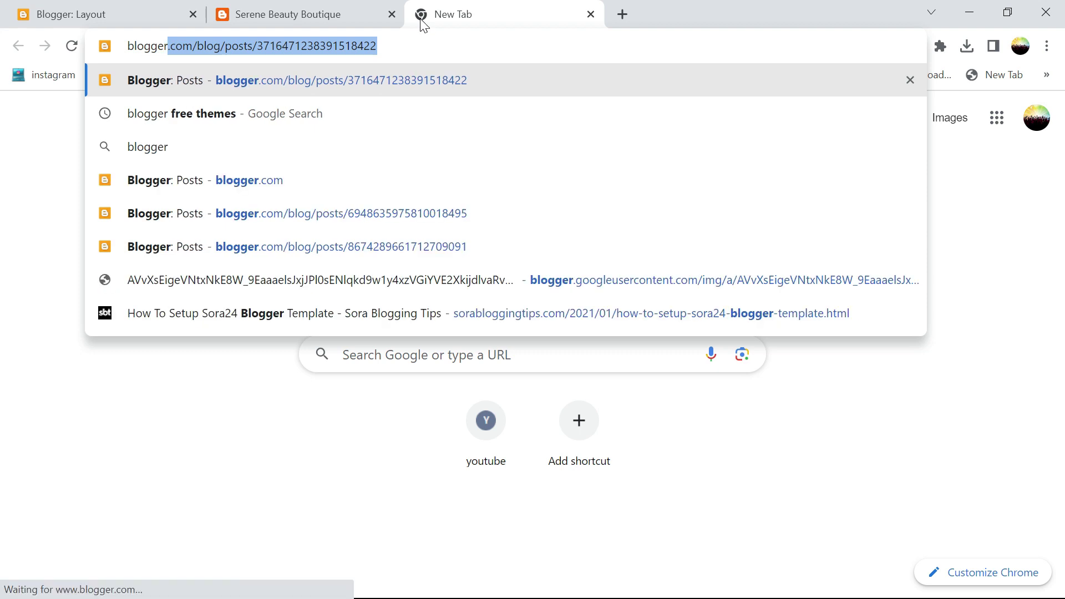
left_click(272, 114)
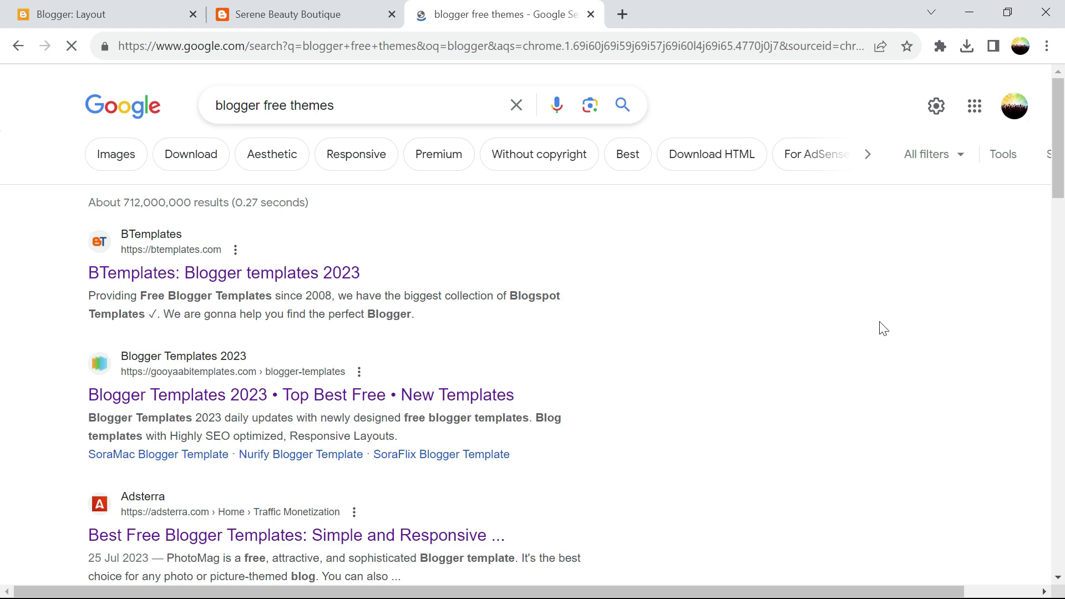
left_click_drag(1059, 128, 1061, 220)
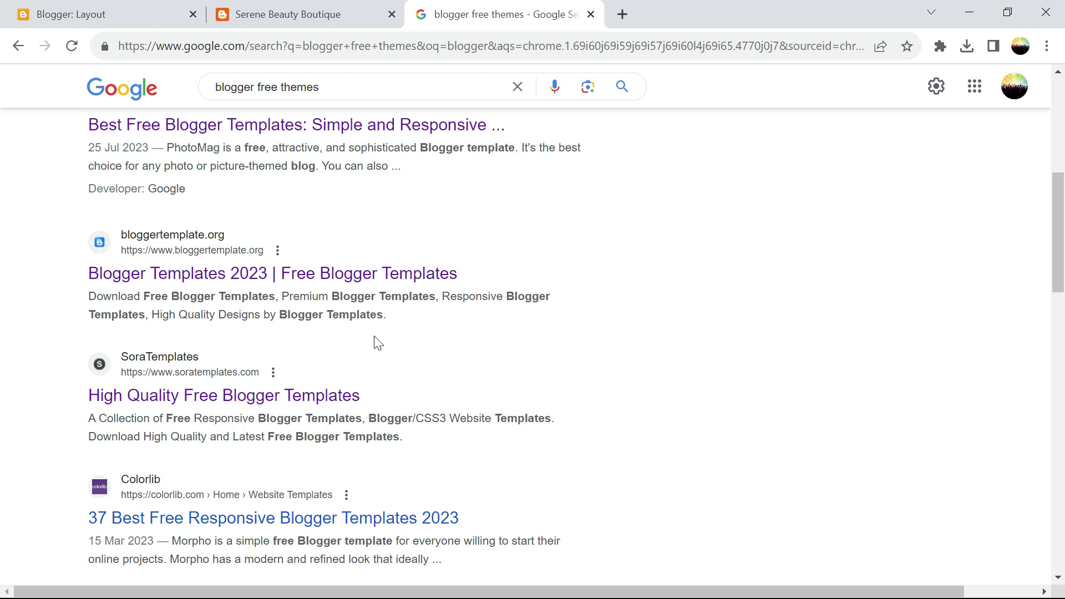
left_click(290, 395)
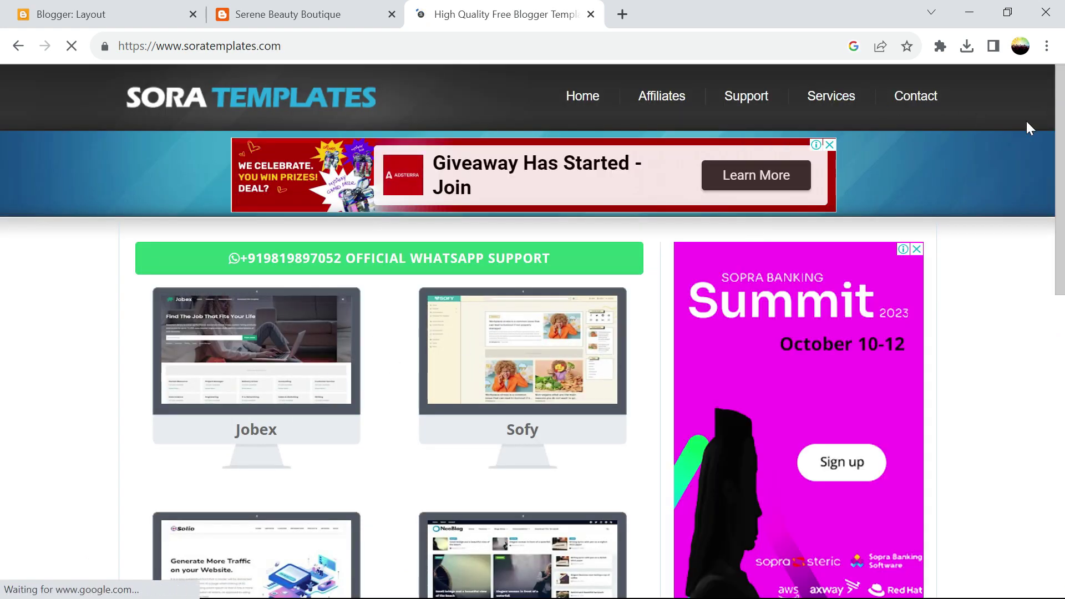
- Browse the Sora Templates listing through pages 3, 6 and 9
left_click_drag(1059, 123, 1062, 442)
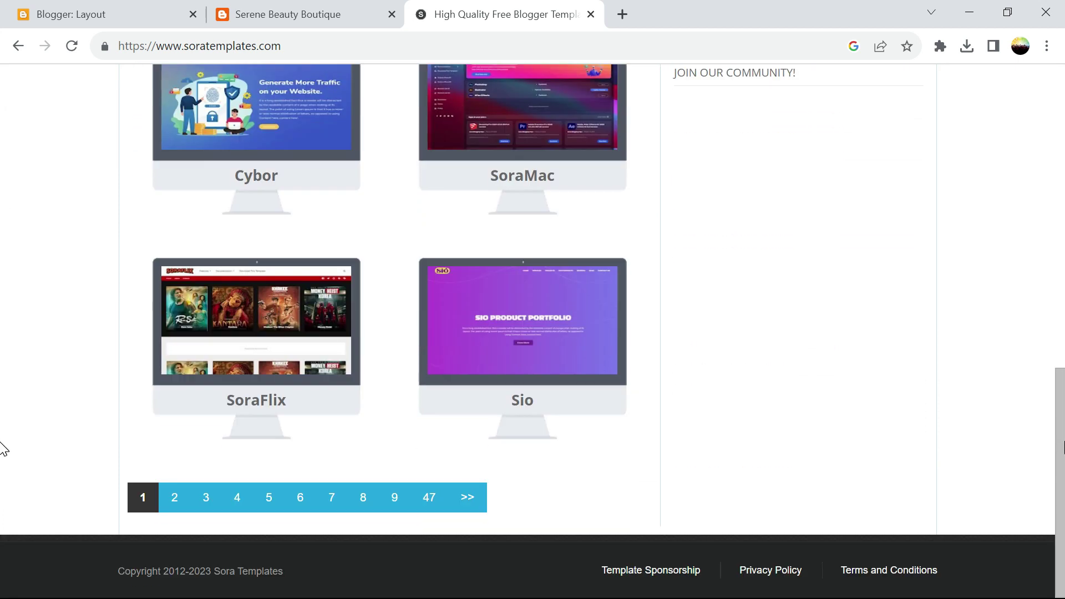
left_click(211, 502)
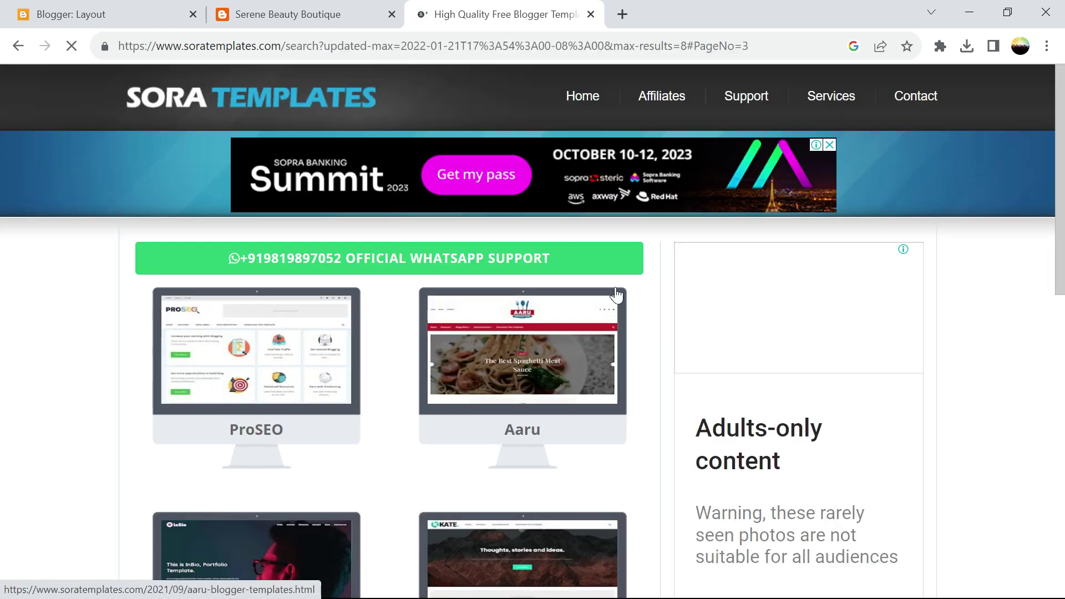
scroll(3, 238, "down", 5)
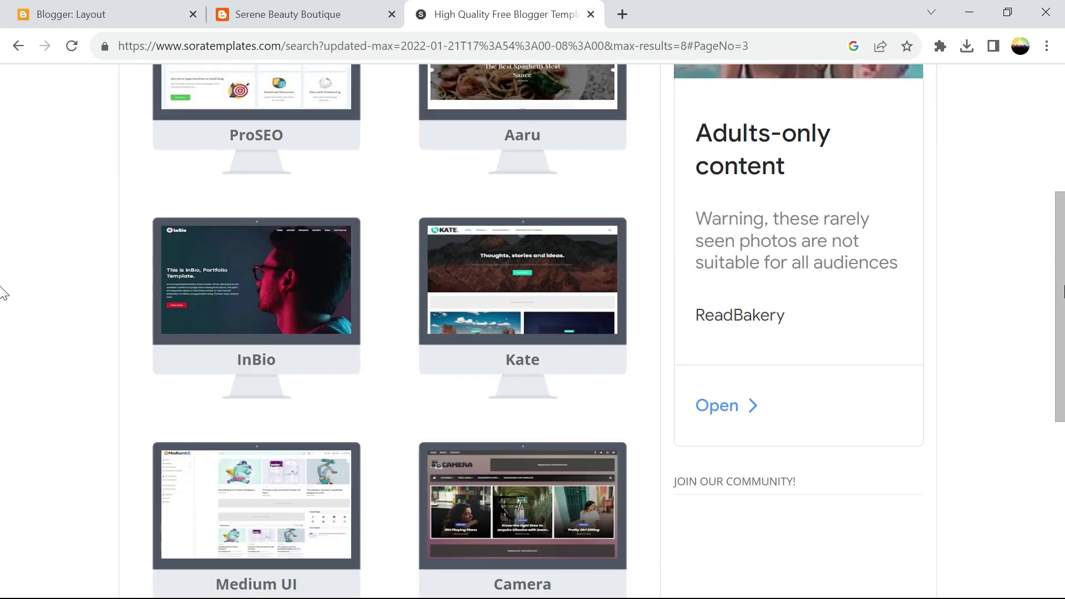
scroll(3, 293, "down", 7)
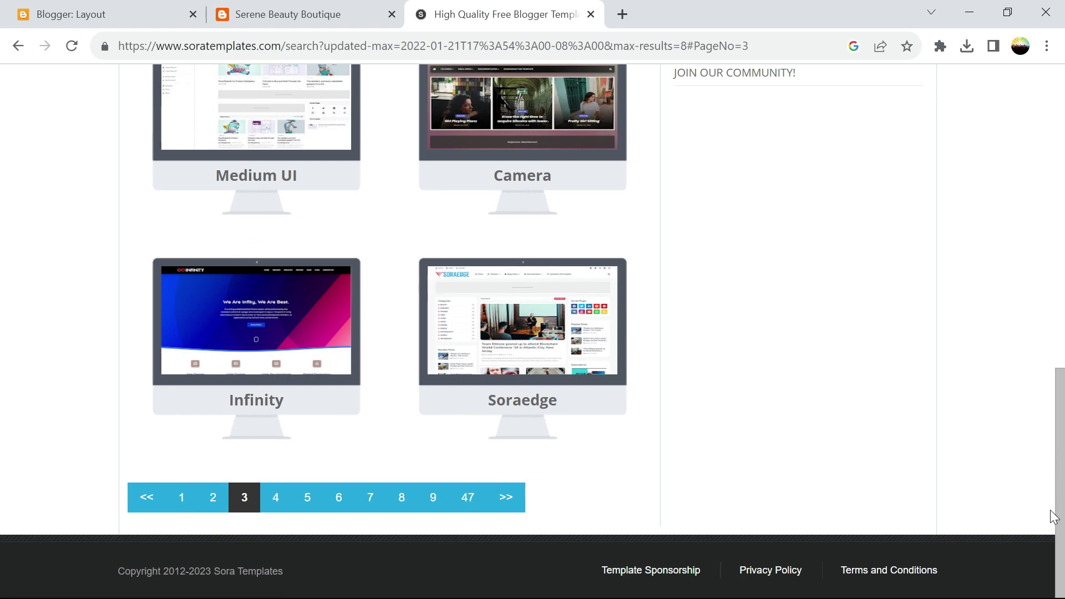
left_click(339, 501)
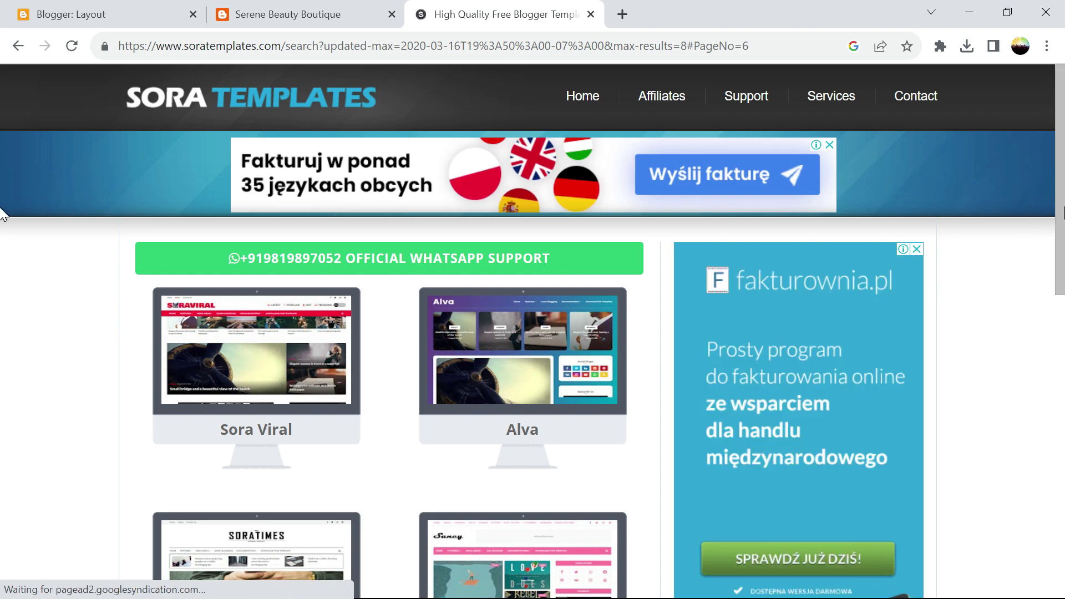
scroll(3, 250, "down", 5)
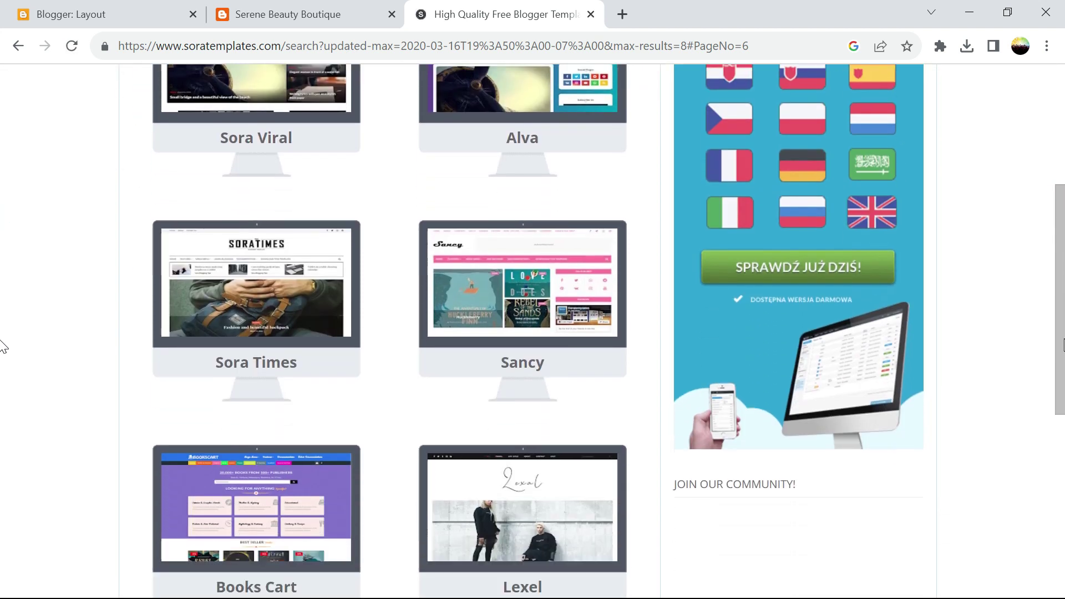
scroll(2, 347, "down", 6)
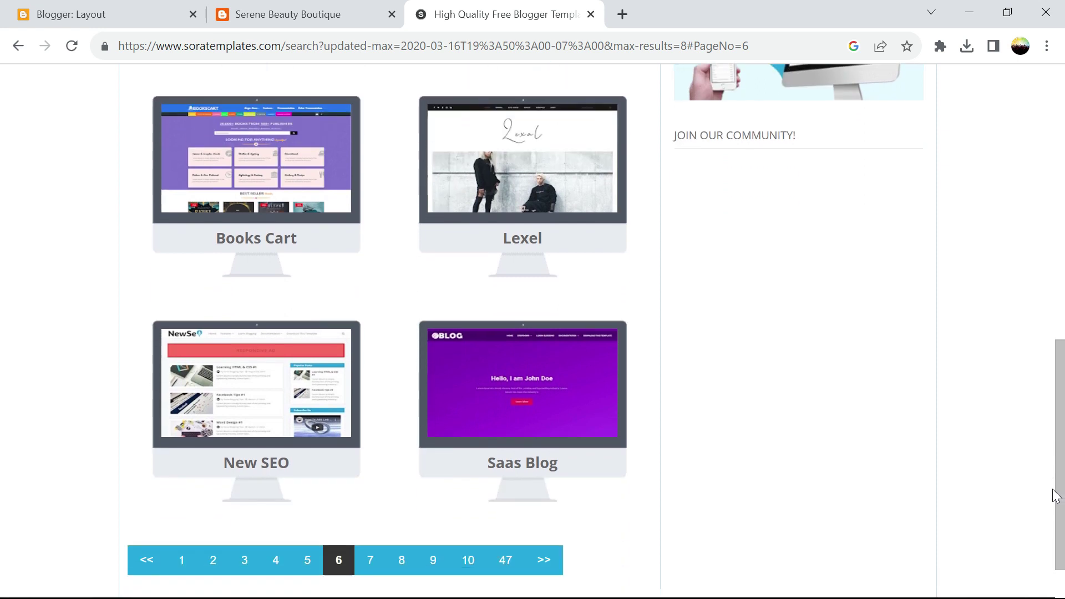
scroll(1056, 495, "down", 2)
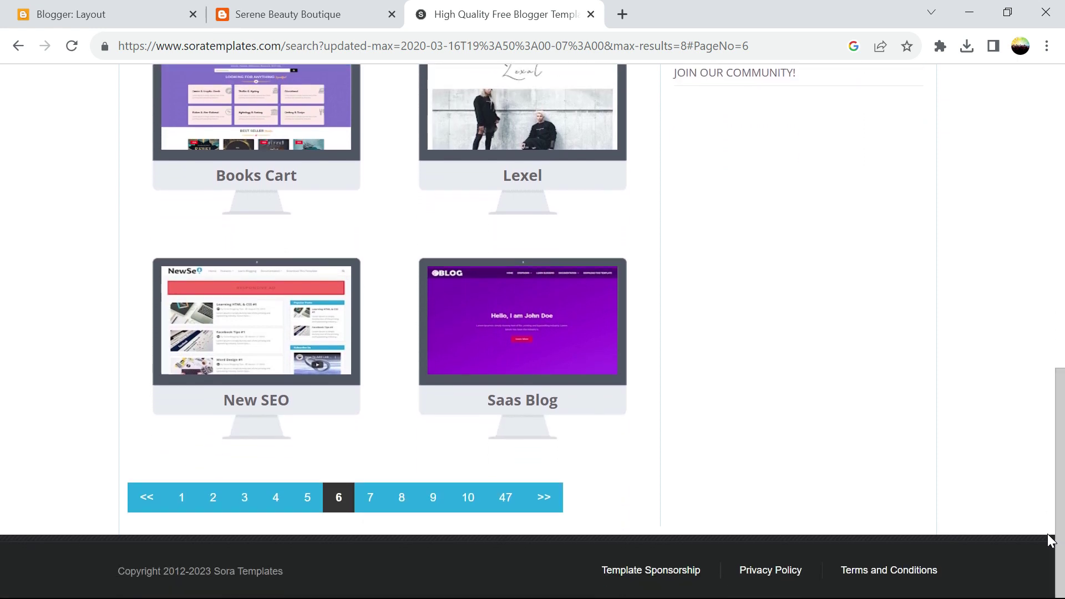
left_click(441, 500)
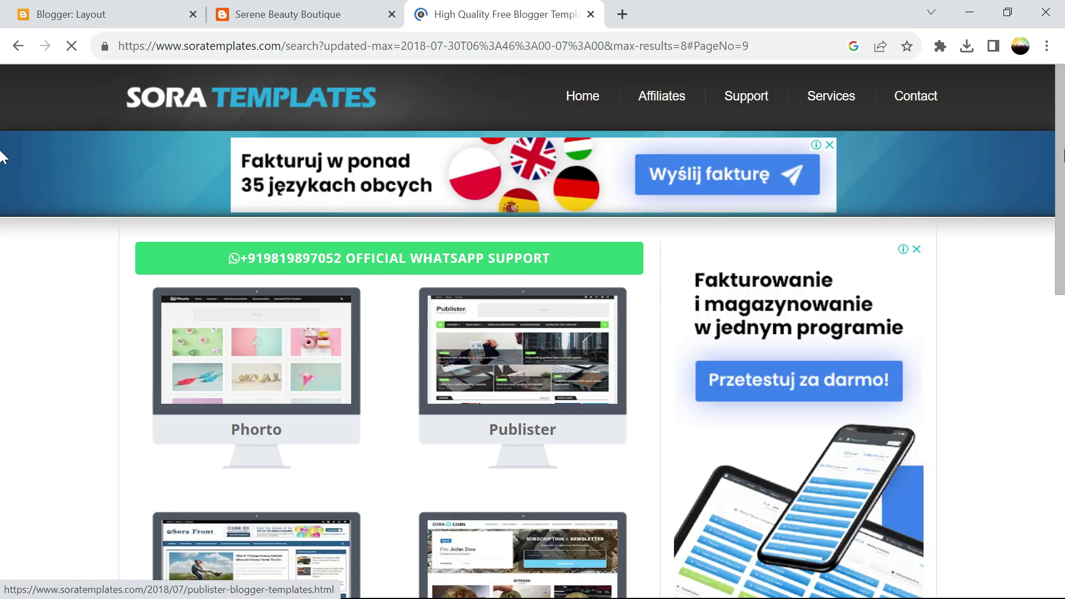
scroll(1061, 147, "down", 2)
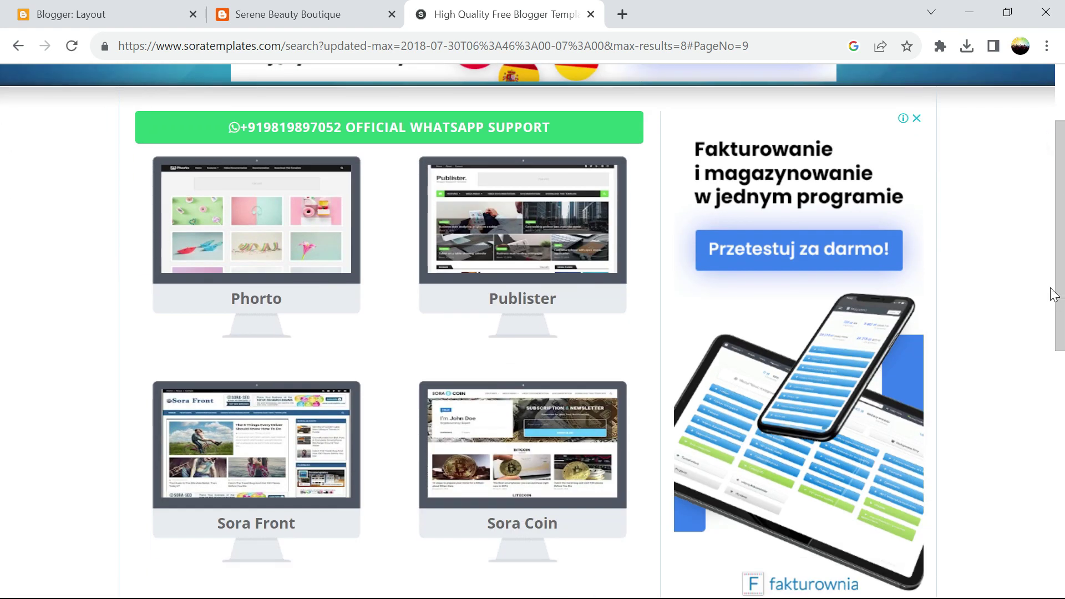
left_click_drag(1061, 165, 1063, 244)
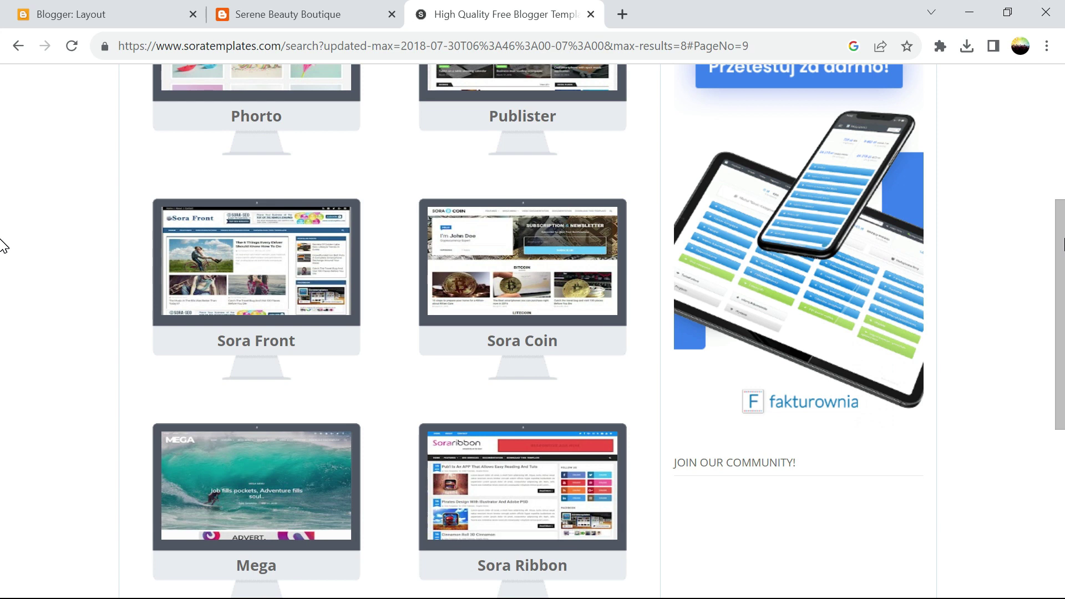
scroll(3, 245, "down", 2)
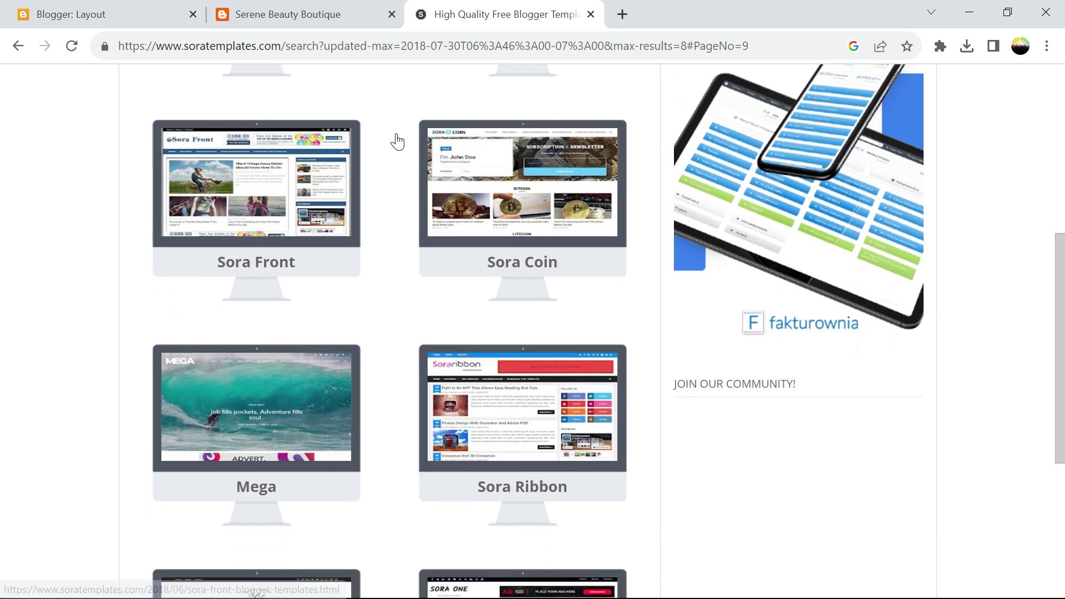
- Open the Sora Coin and Sora Ribbon template pages in new tabs
right_click(521, 201)
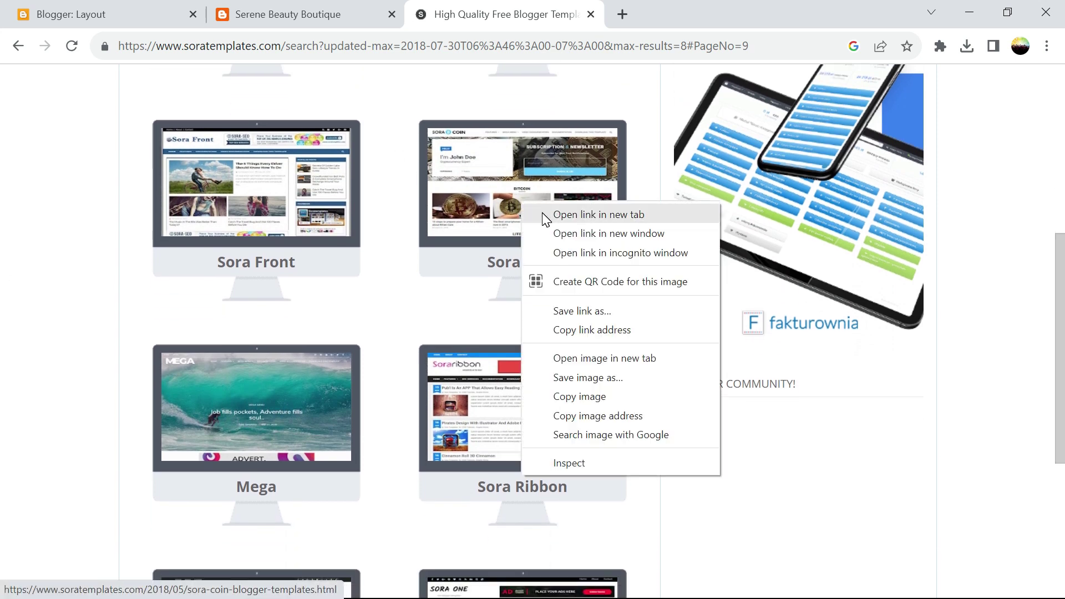
left_click(599, 215)
right_click(493, 441)
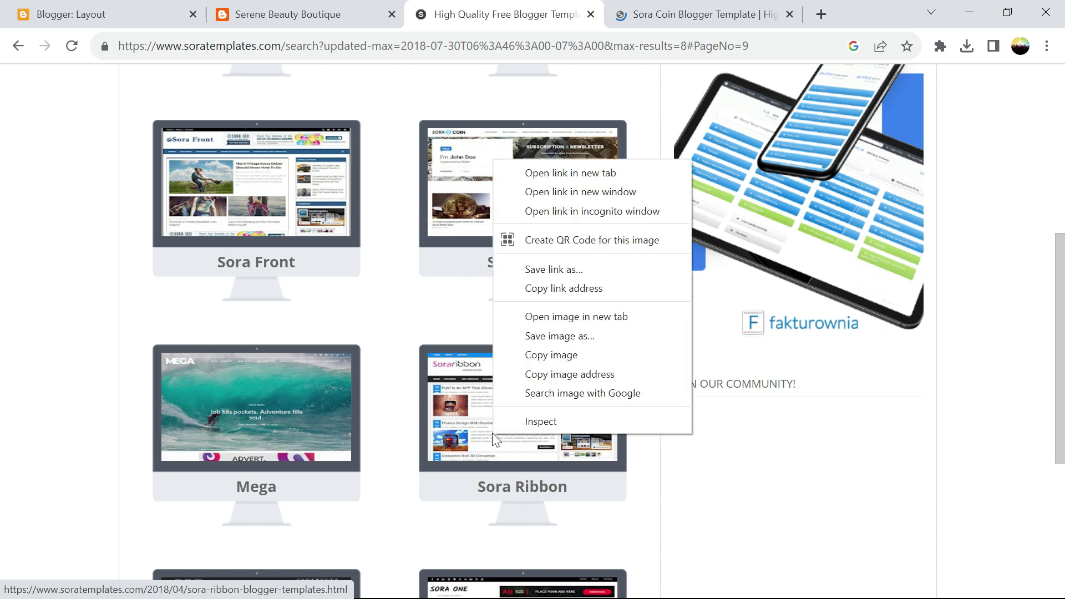
left_click(544, 170)
- Go to listing page 12 and open the Lucy Beauty template in a new tab
scroll(3, 323, "down", 5)
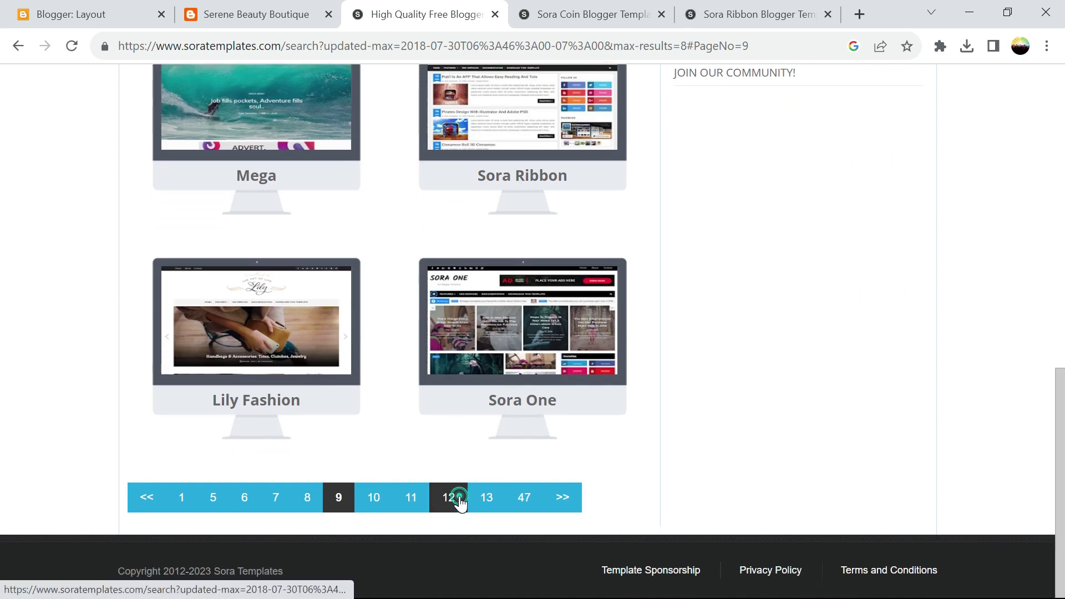
left_click(461, 502)
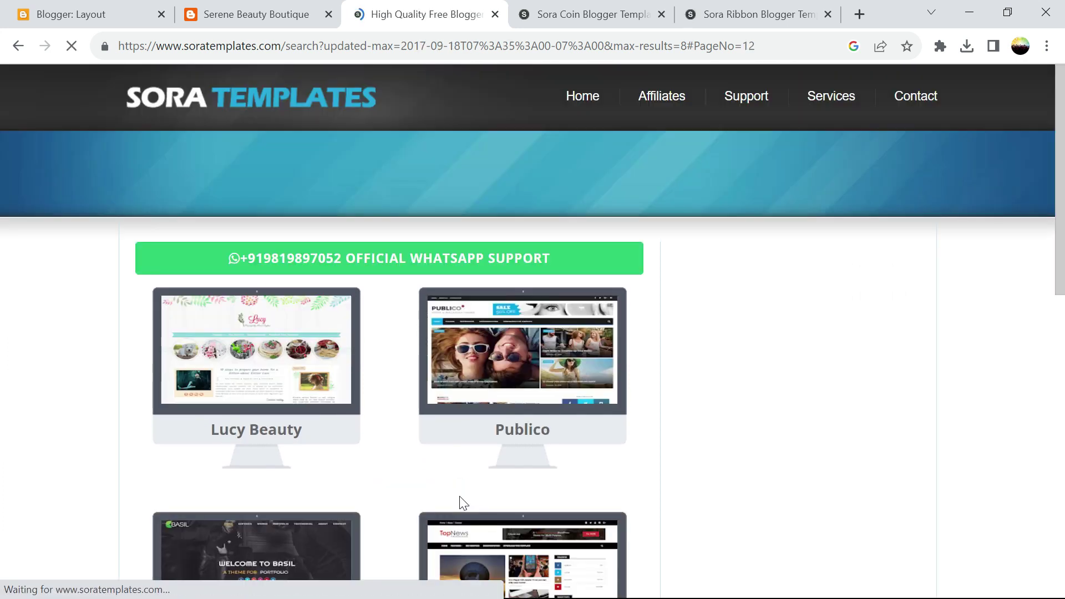
right_click(278, 347)
left_click(331, 87)
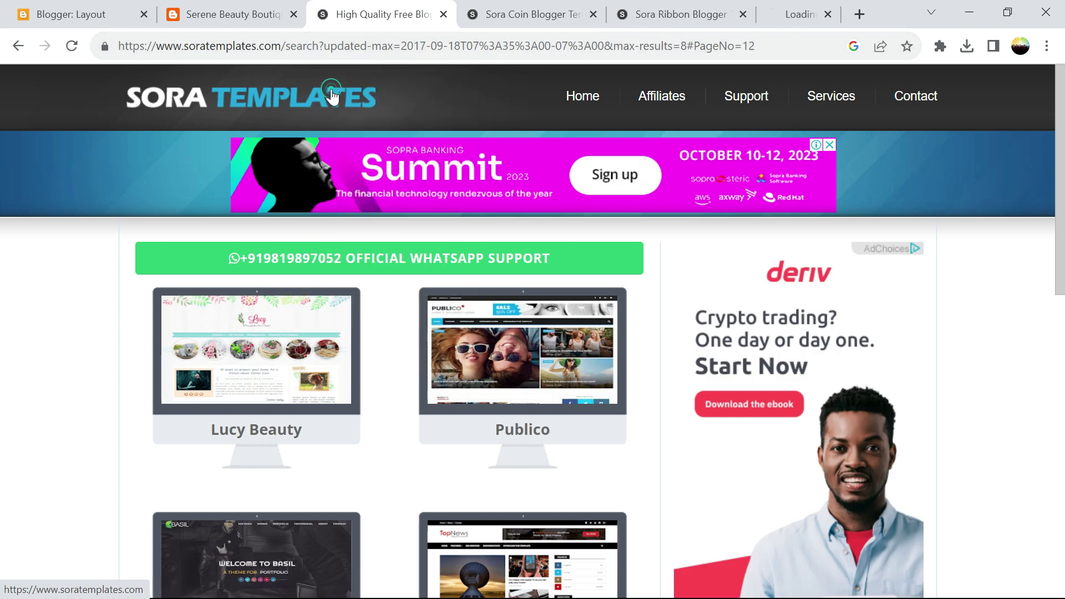
- Review the Lucy Beauty template page and scroll through its live demo
left_click(752, 14)
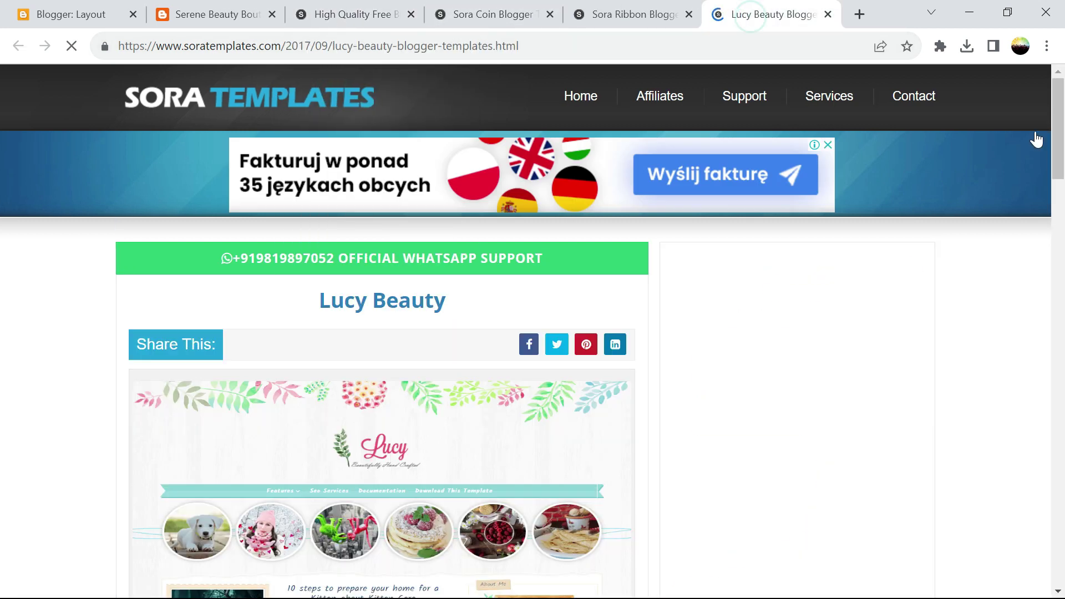
scroll(2, 190, "down", 10)
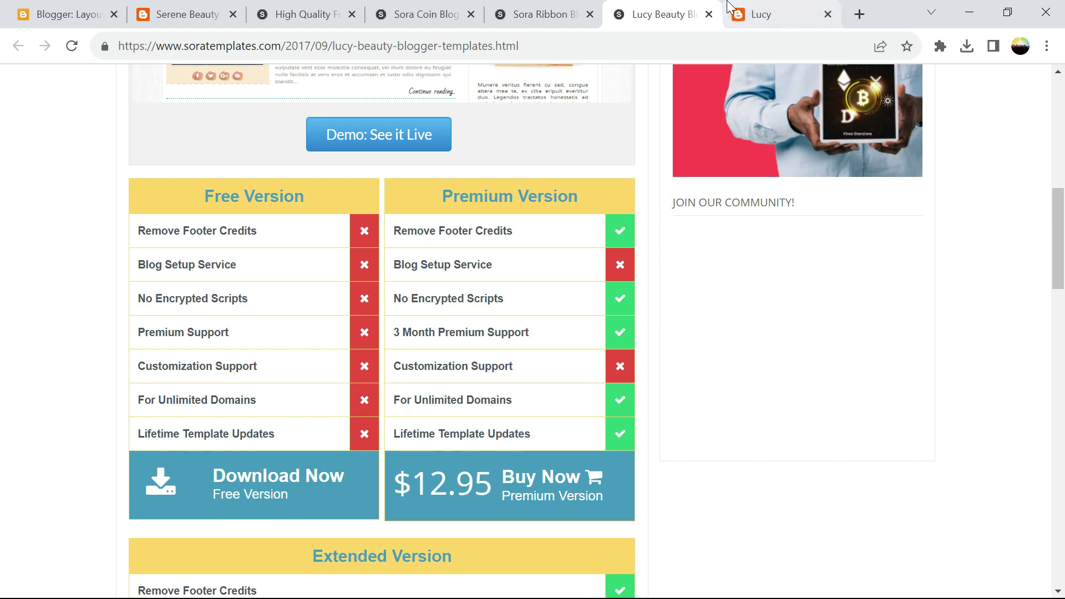
left_click(763, 16)
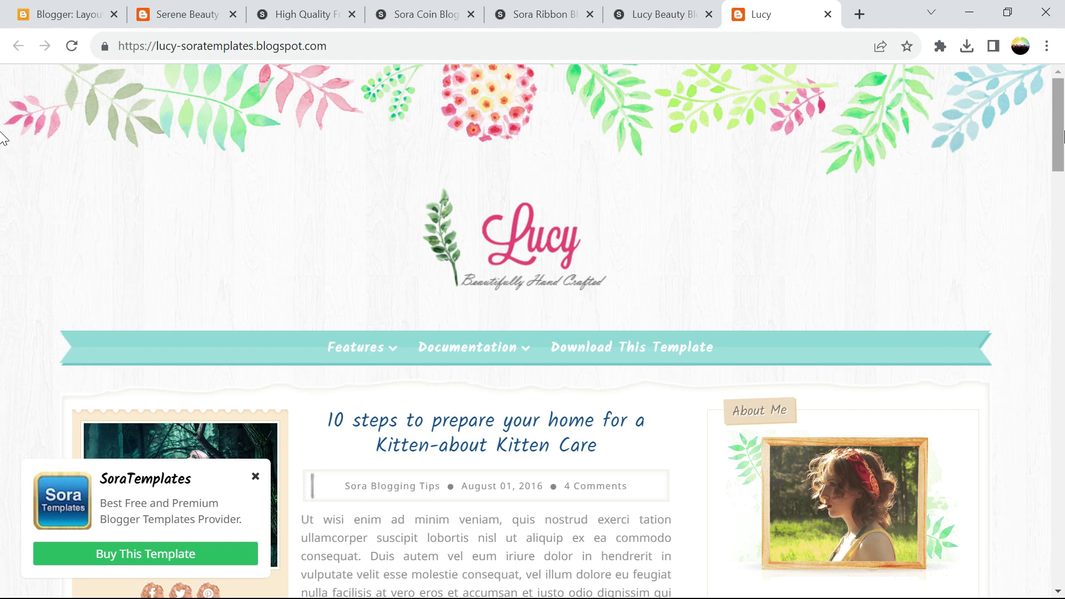
scroll(3, 166, "down", 6)
scroll(3, 198, "down", 20)
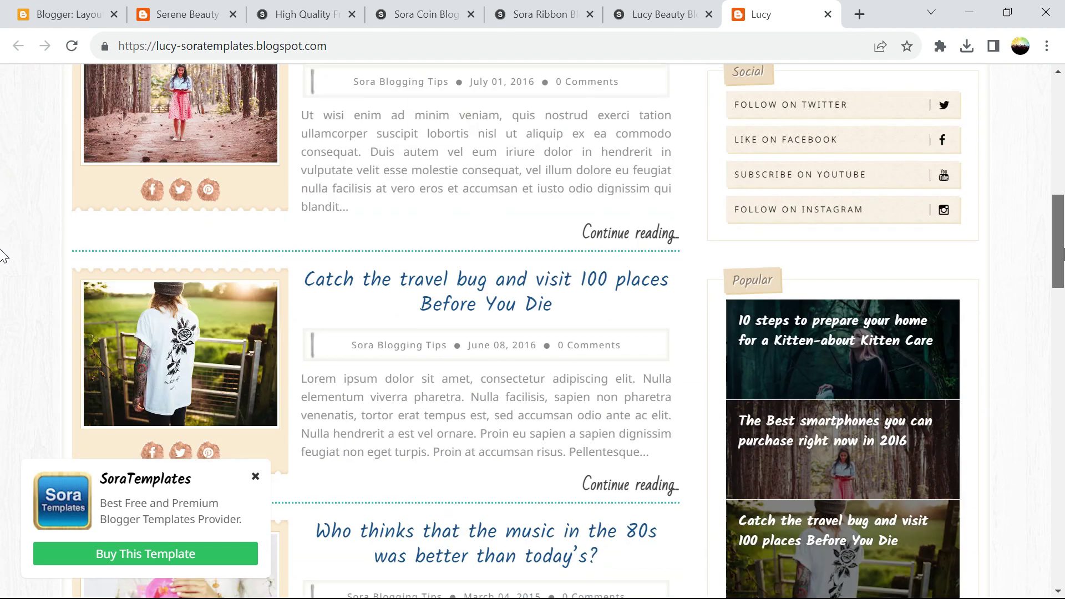
scroll(3, 408, "down", 10)
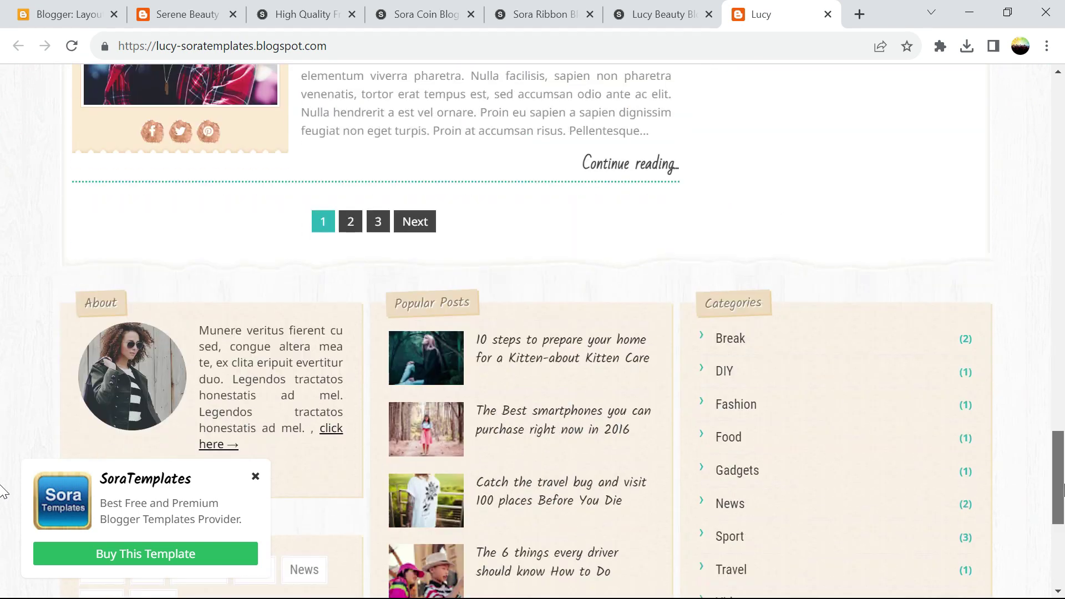
scroll(3, 297, "up", 20)
scroll(3, 297, "up", 19)
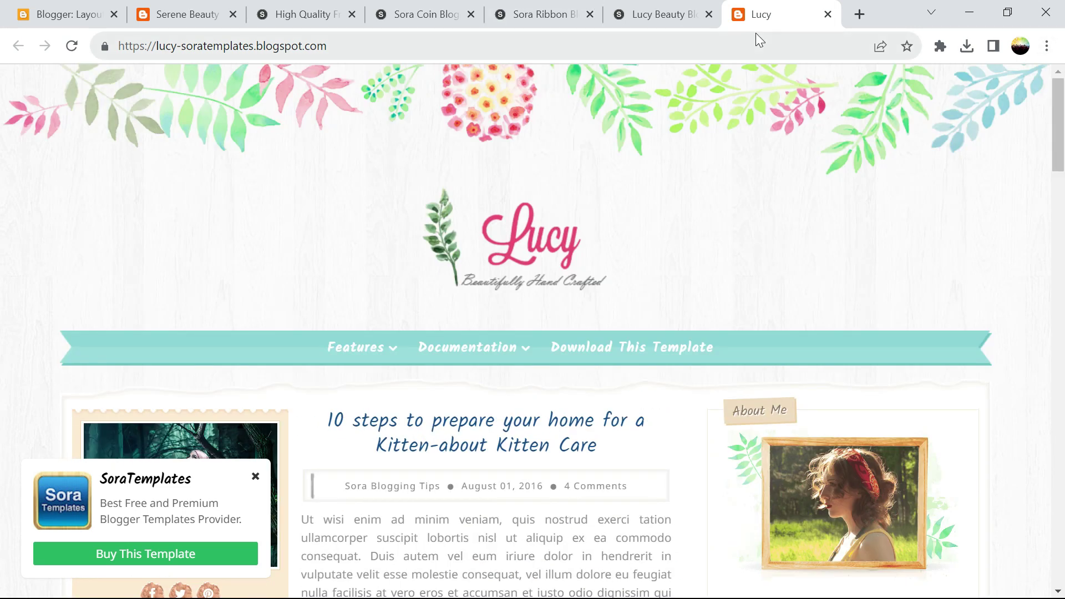
- Download the free version of Lucy Beauty and dismiss the full-page ad
left_click(679, 25)
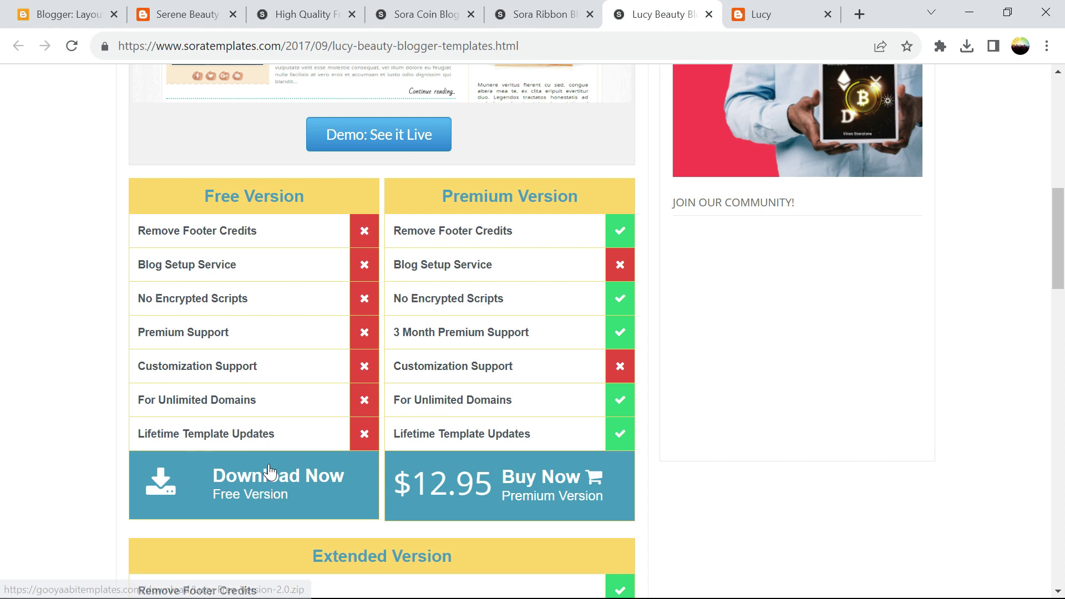
left_click(281, 456)
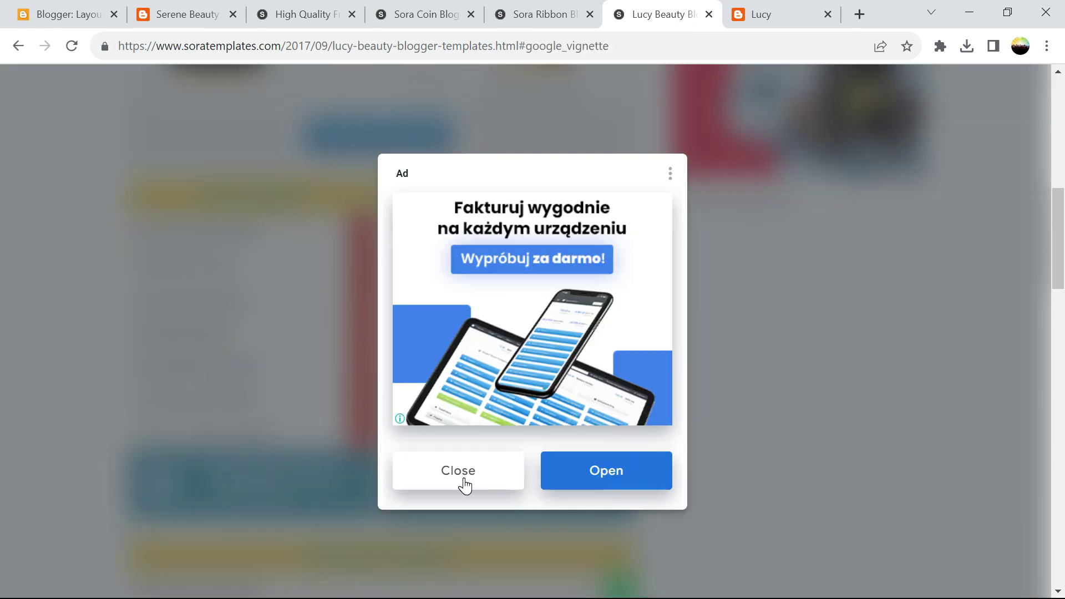
left_click(464, 481)
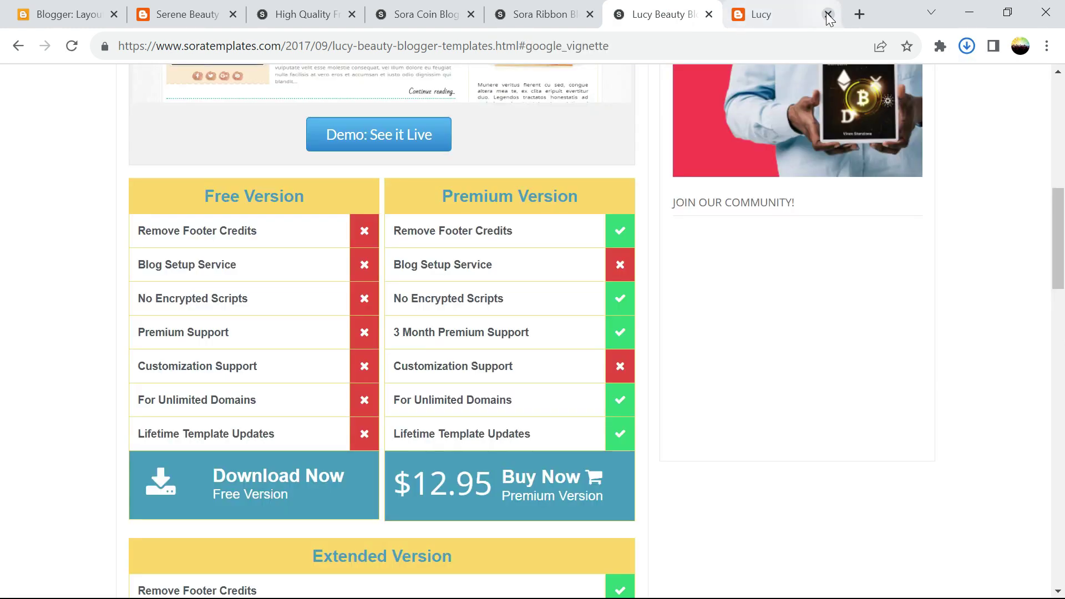
- Close the Lucy demo, Lucy Beauty, Sora Ribbon and Sora Coin tabs
left_click(828, 15)
left_click(827, 15)
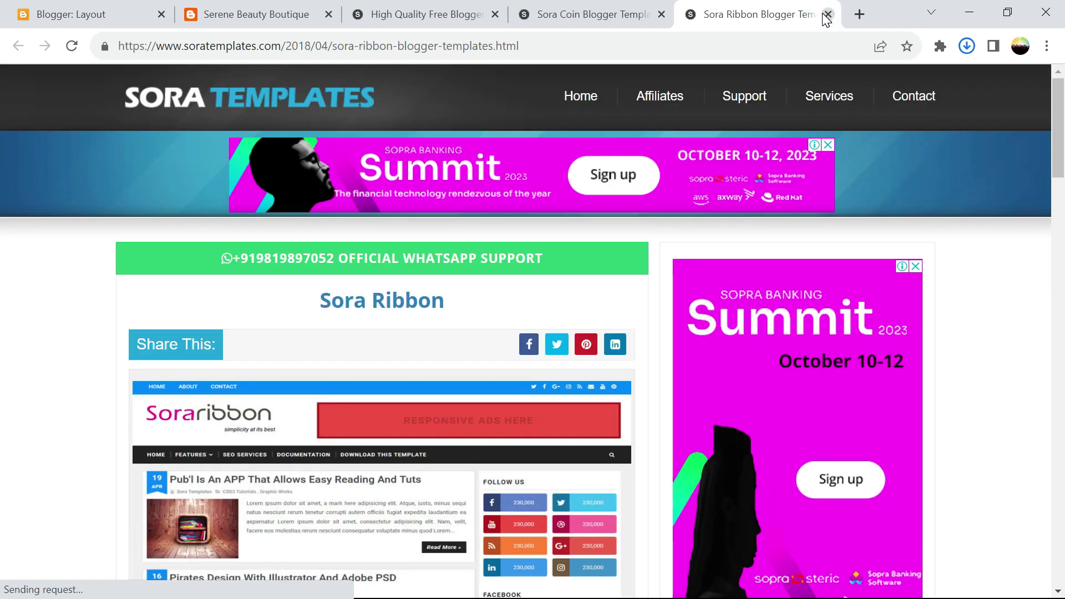
left_click(829, 15)
left_click(790, 15)
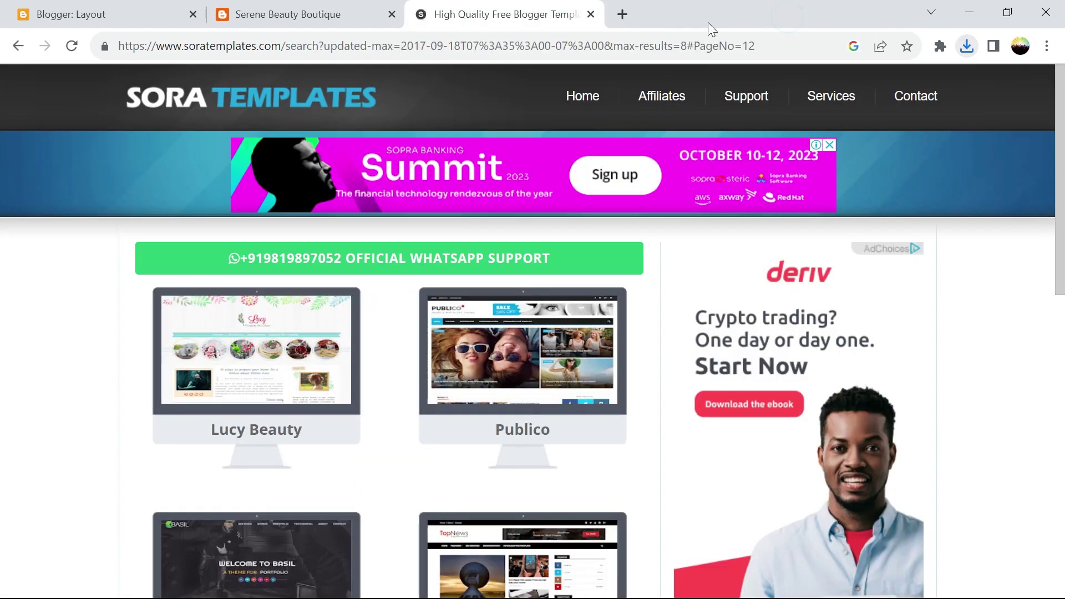
- Extract Lucy-Free-Version-2.0.zip in Downloads into its own folder, then close Explorer
left_click(594, 15)
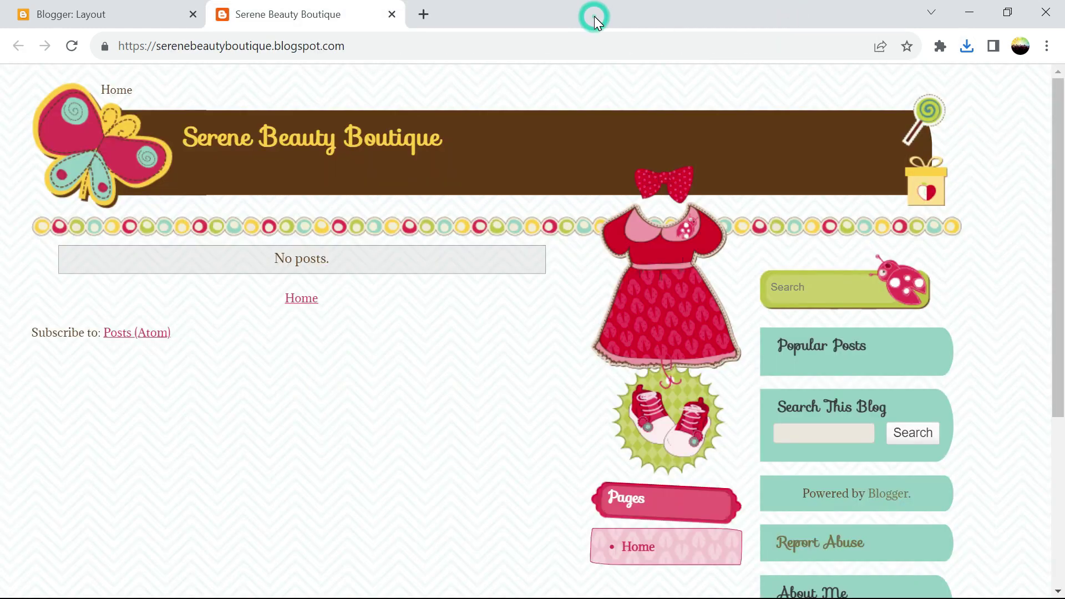
left_click(960, 48)
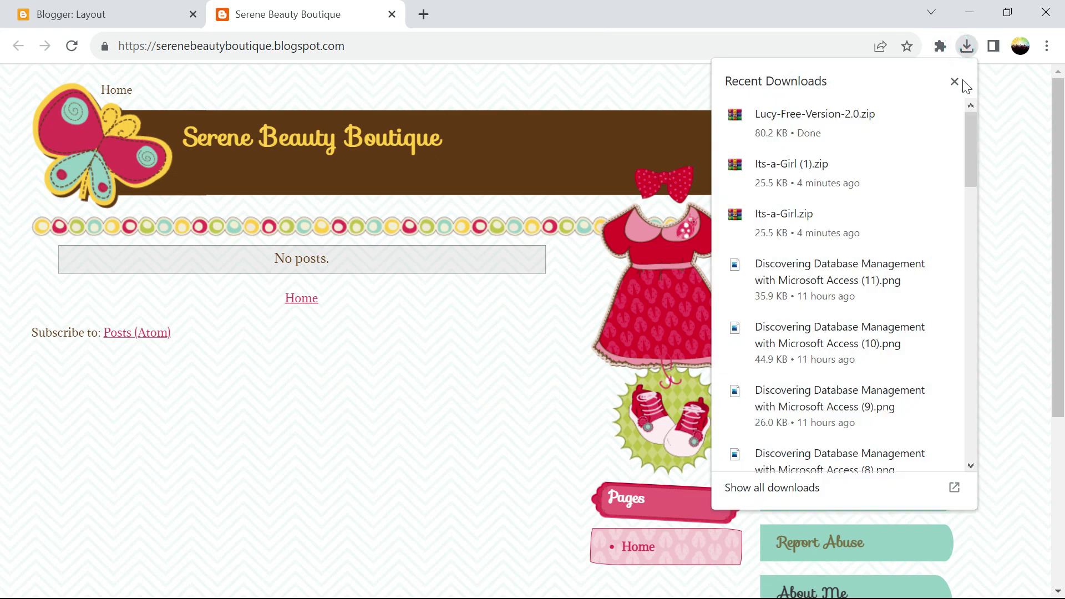
left_click(914, 115)
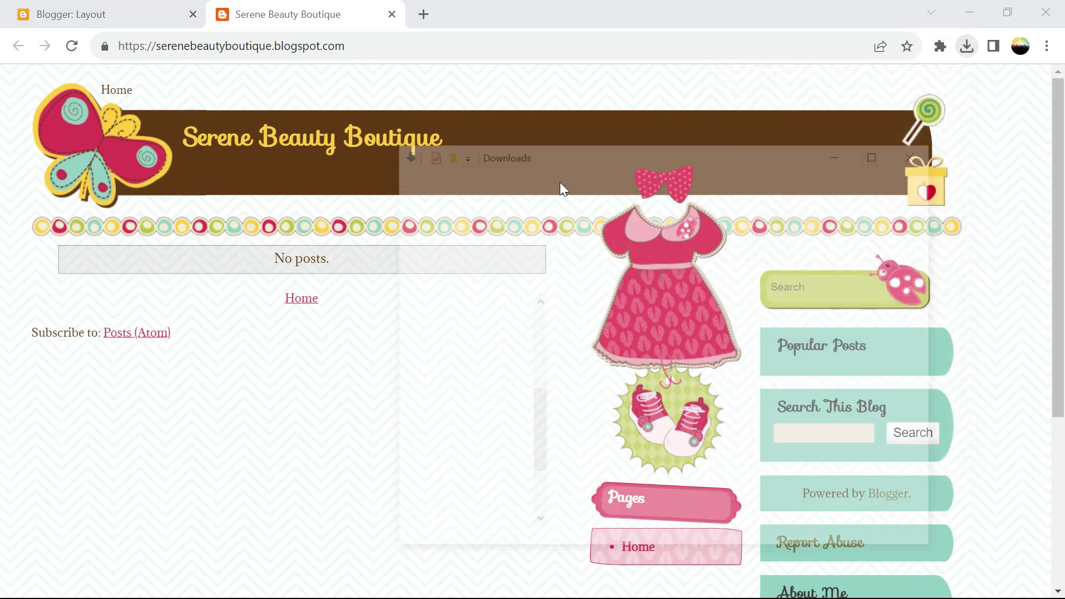
right_click(622, 333)
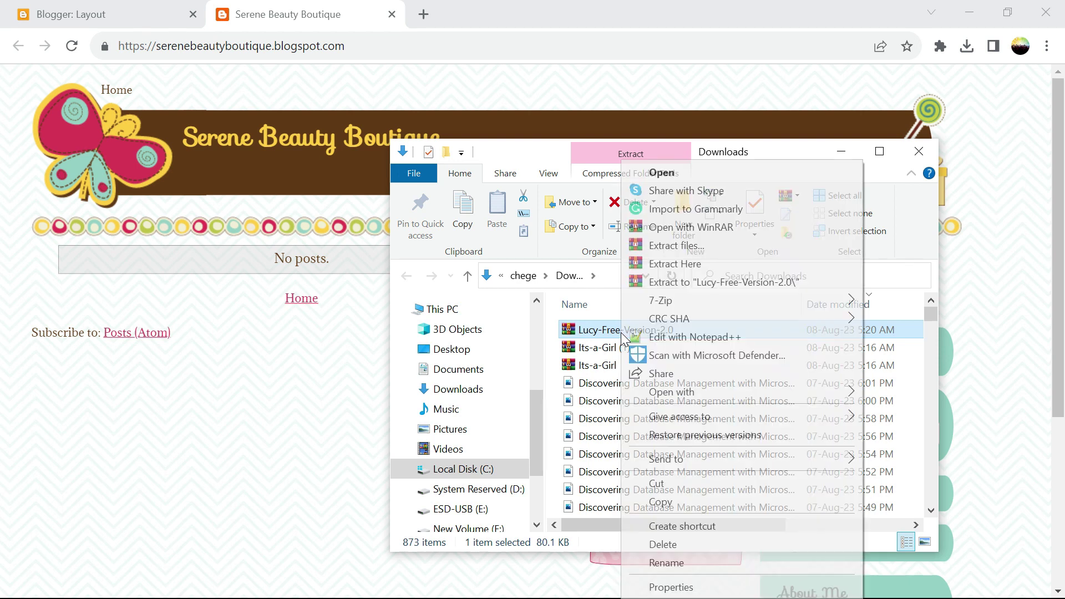
left_click(665, 283)
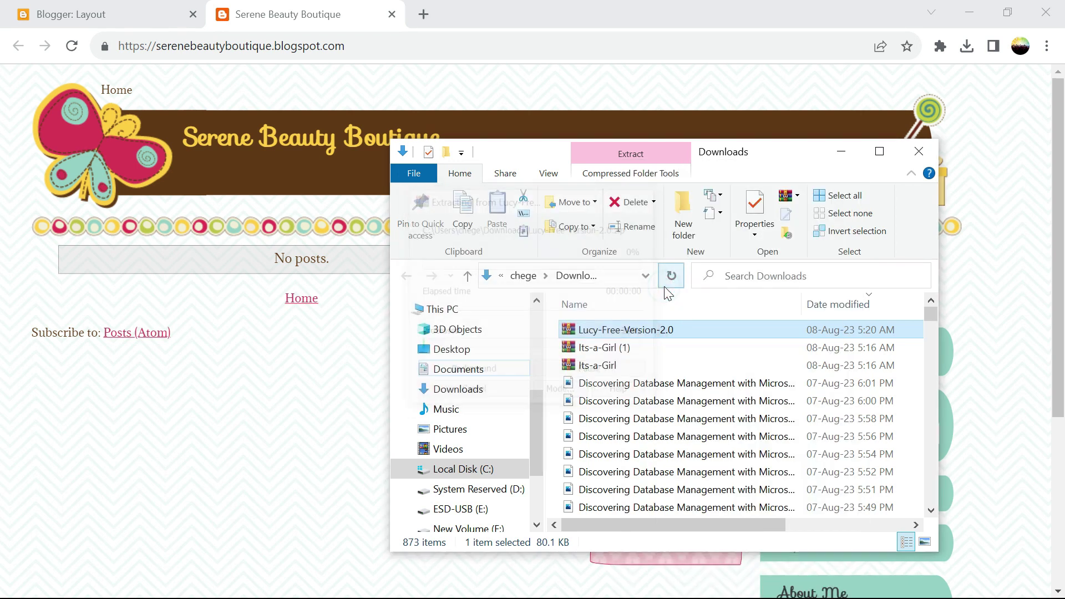
left_click(927, 150)
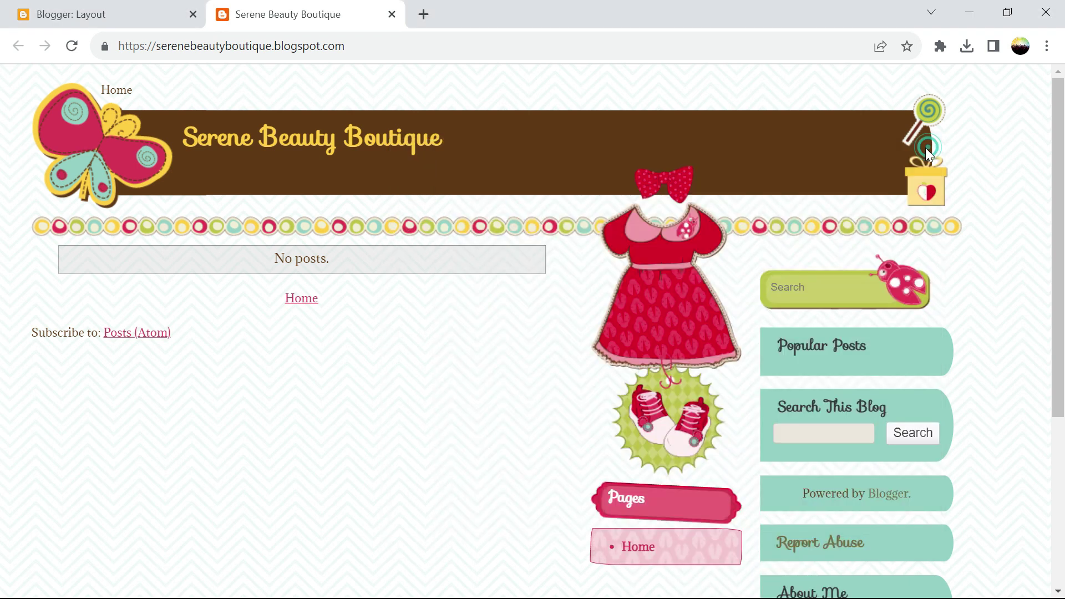
- Restore the theme by uploading Downloads > Lucy-Free-Version-2.0 > Lucy Free Version 2.0
left_click(64, 13)
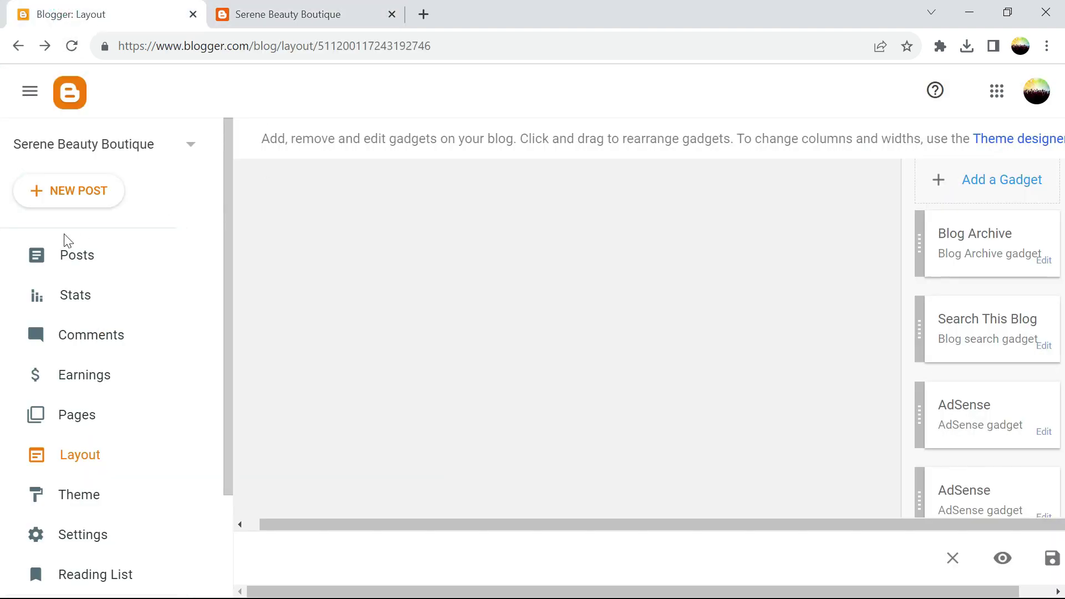
left_click(82, 494)
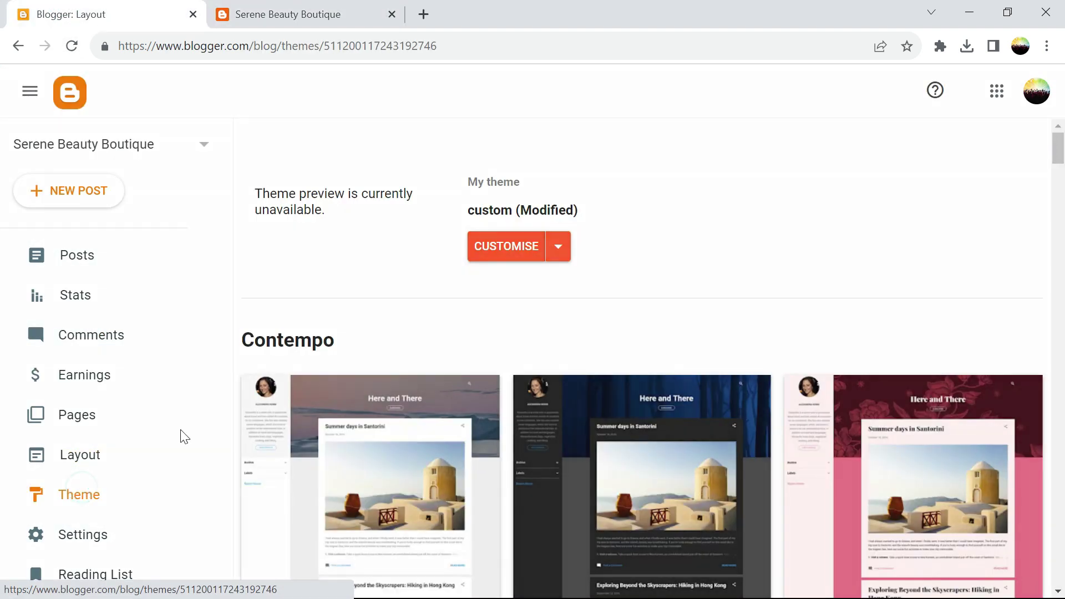
left_click(555, 254)
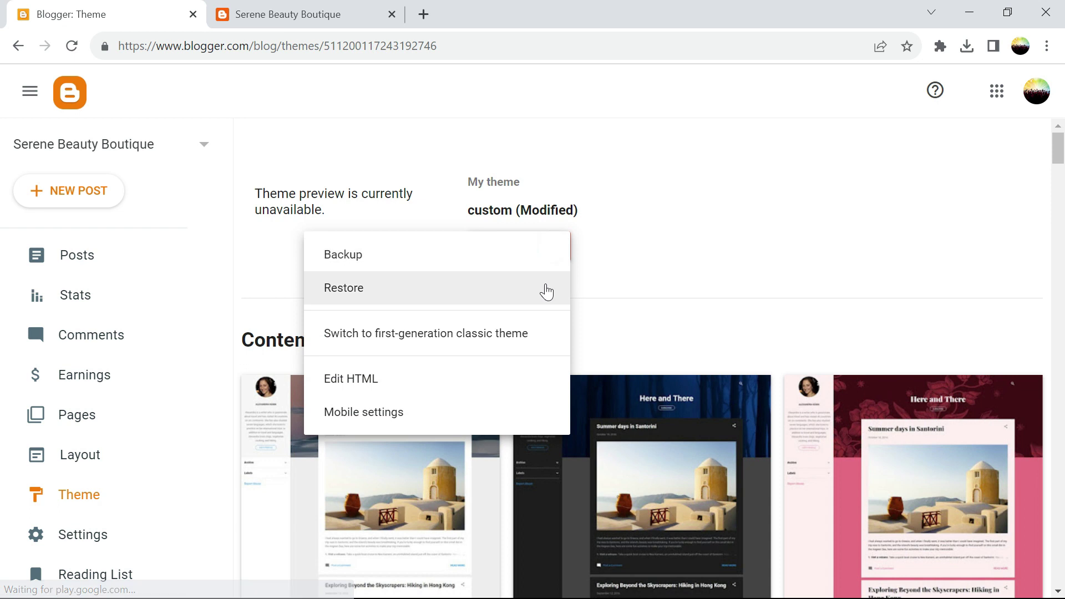
left_click(401, 289)
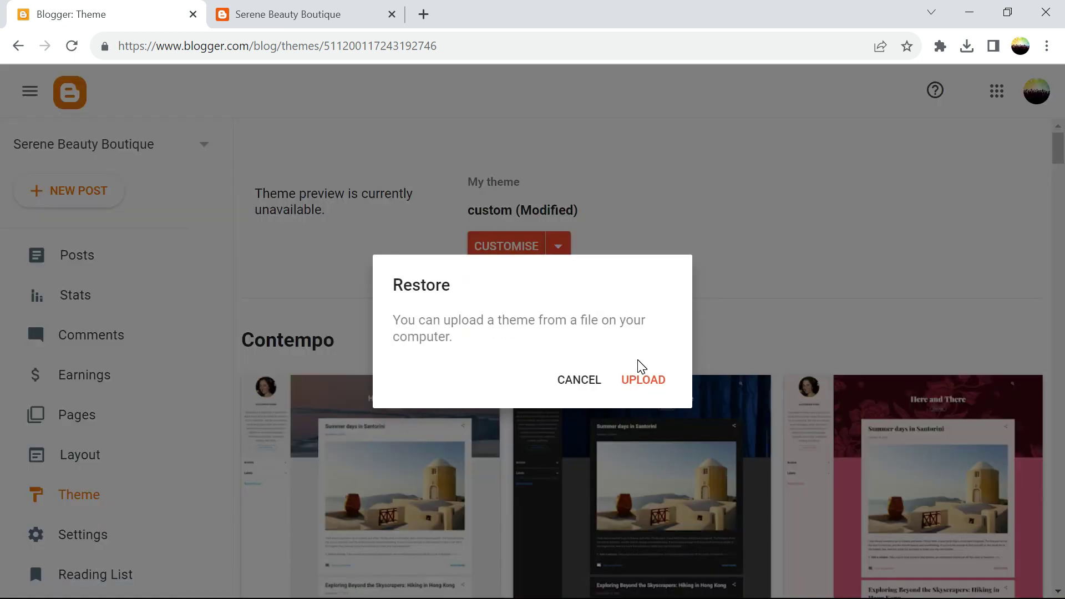
left_click(641, 380)
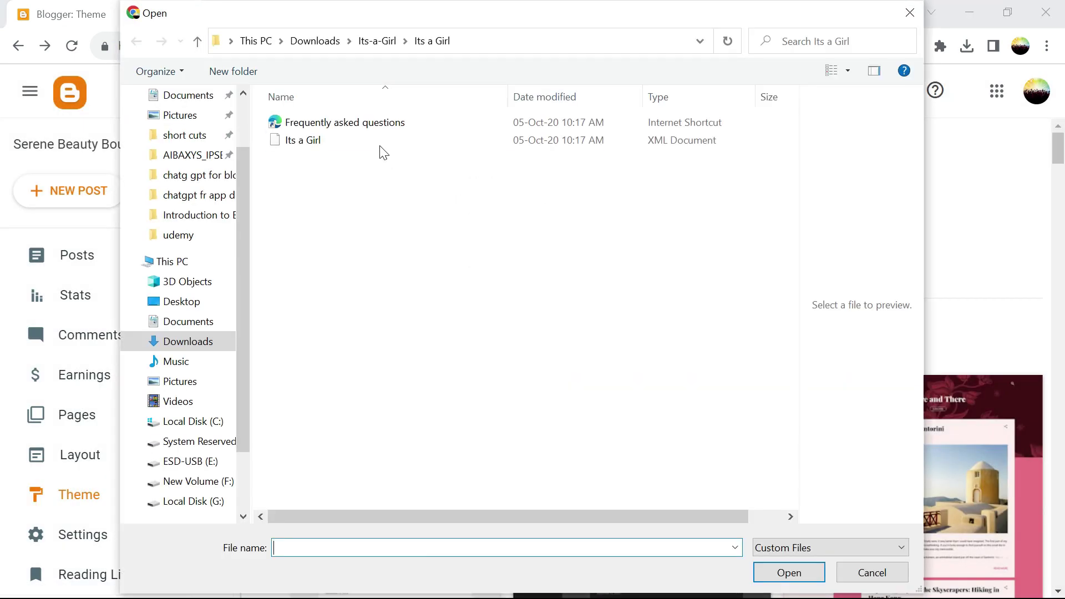
left_click(315, 41)
double_click(309, 143)
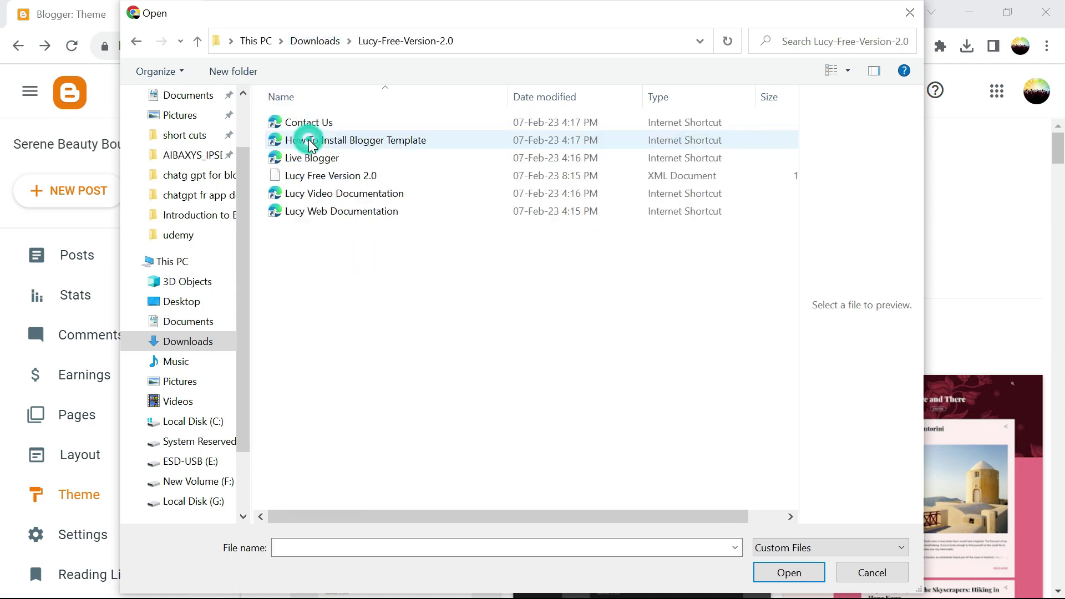
left_click(309, 177)
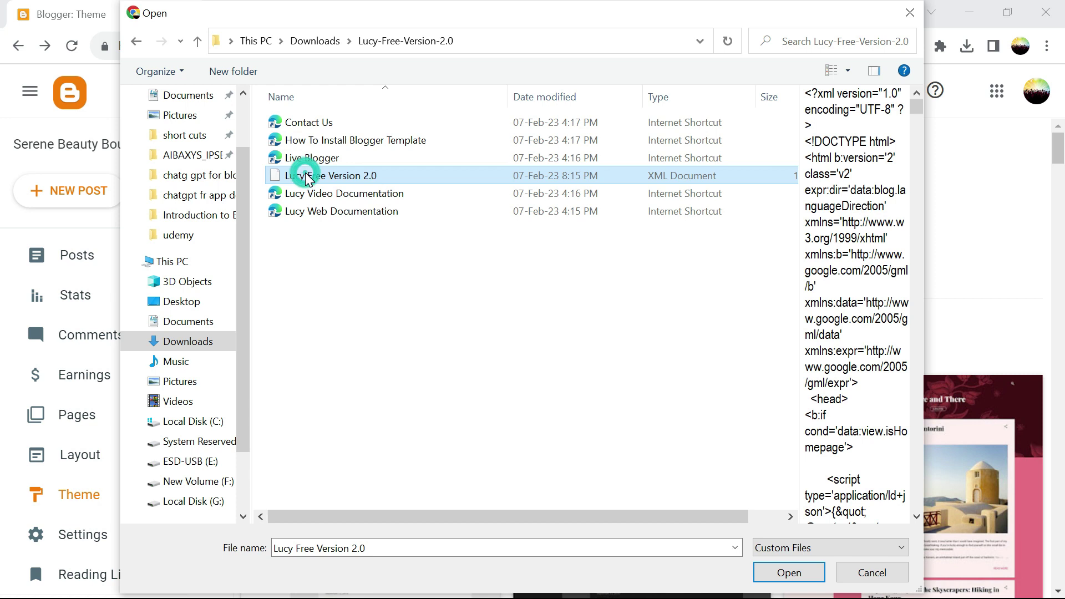
double_click(276, 176)
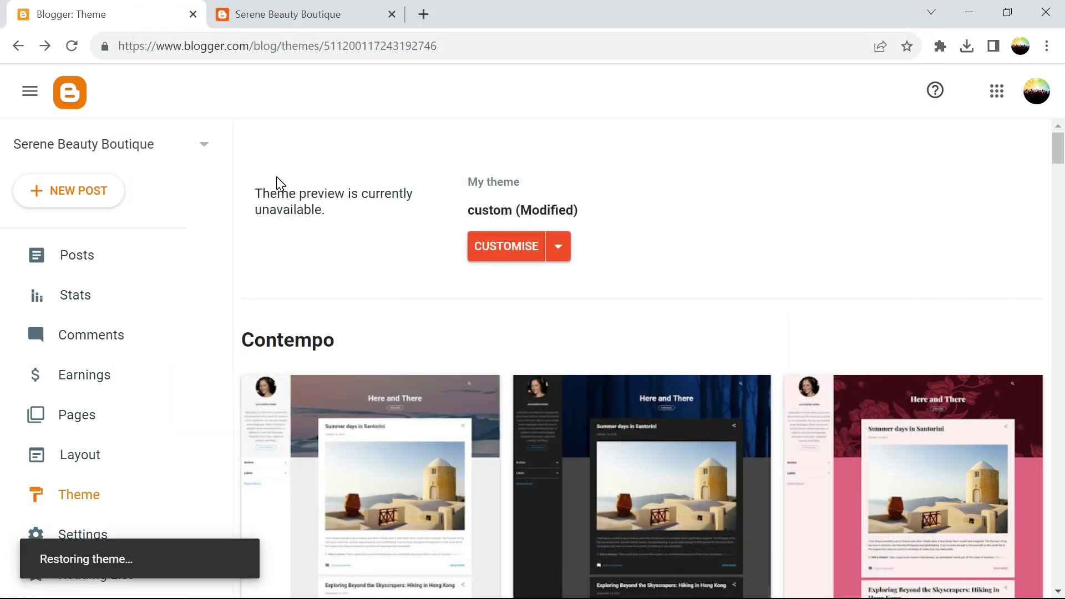
- Reload the live blog and scroll through its new Lucy design
left_click(332, 14)
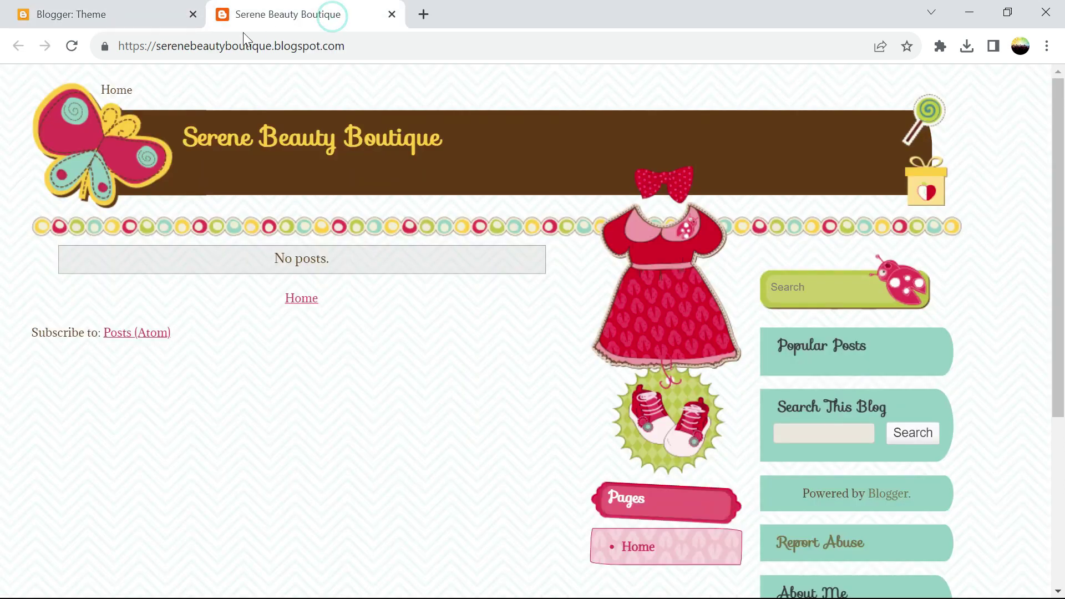
left_click(72, 46)
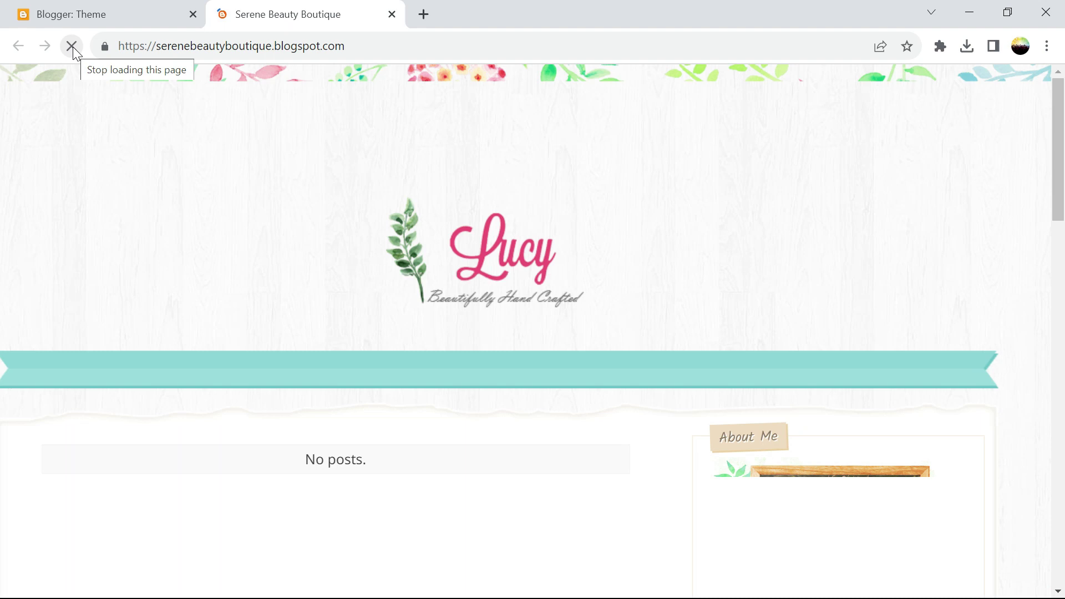
left_click_drag(1054, 161, 1062, 496)
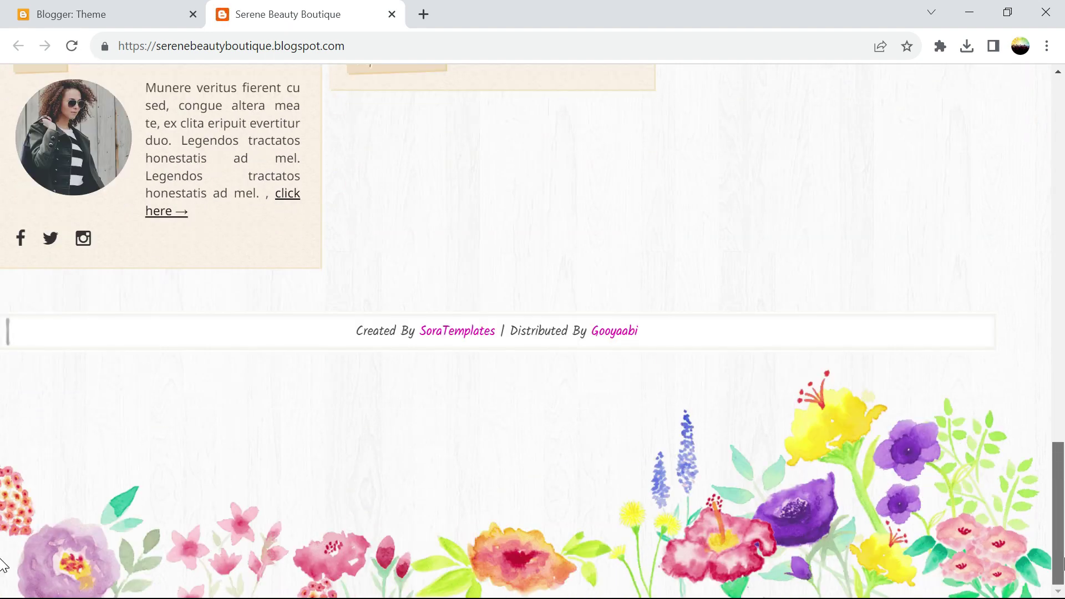
left_click_drag(1062, 563, 1034, 133)
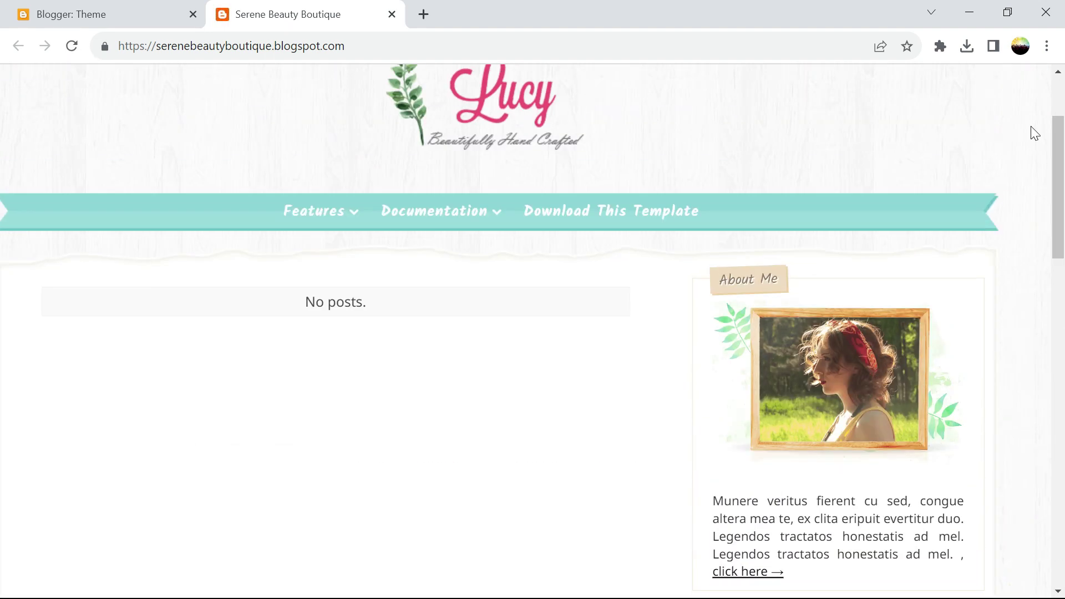
- Check the Layout page, then return to the live blog's top
left_click(128, 12)
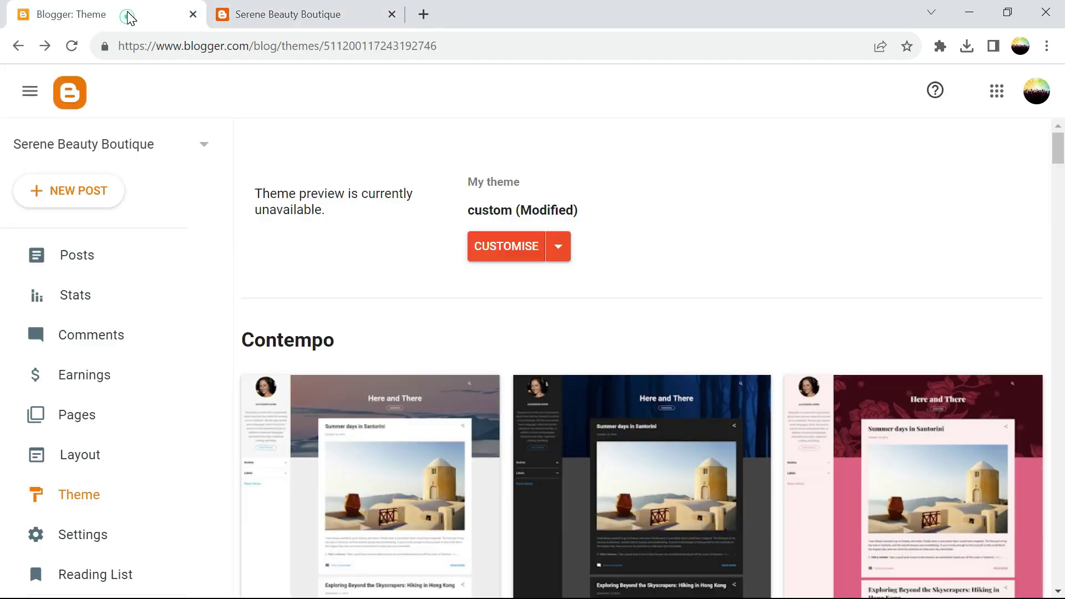
left_click(64, 466)
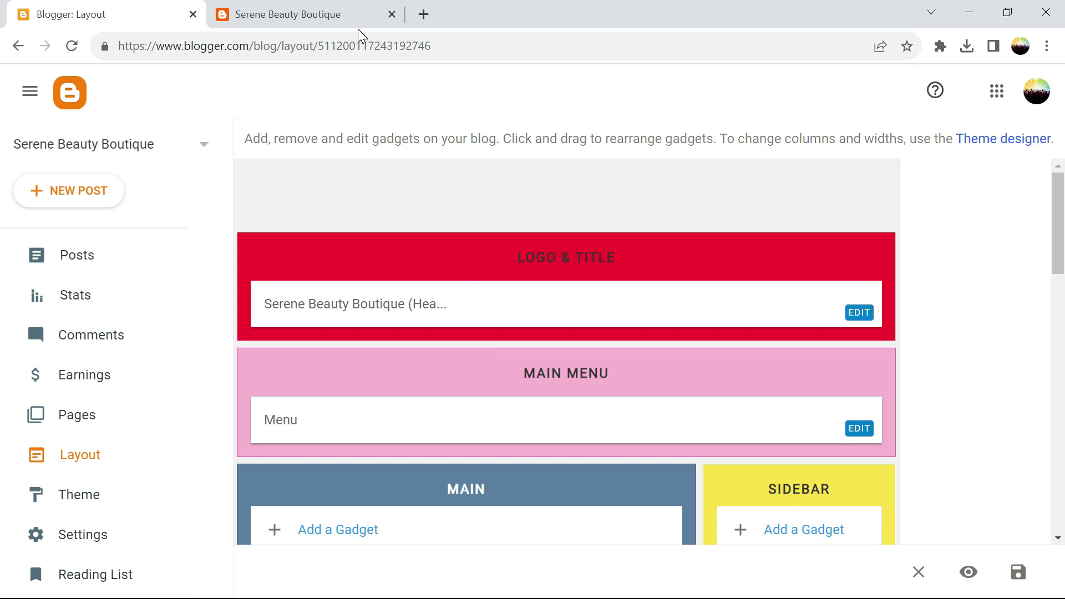
left_click(331, 22)
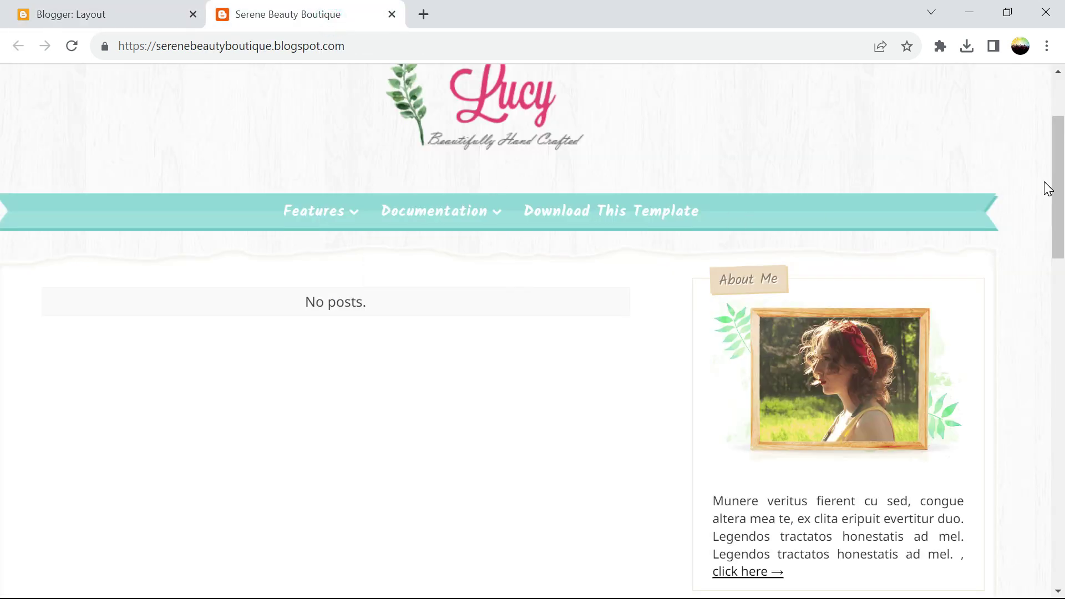
left_click_drag(1054, 186, 1056, 131)
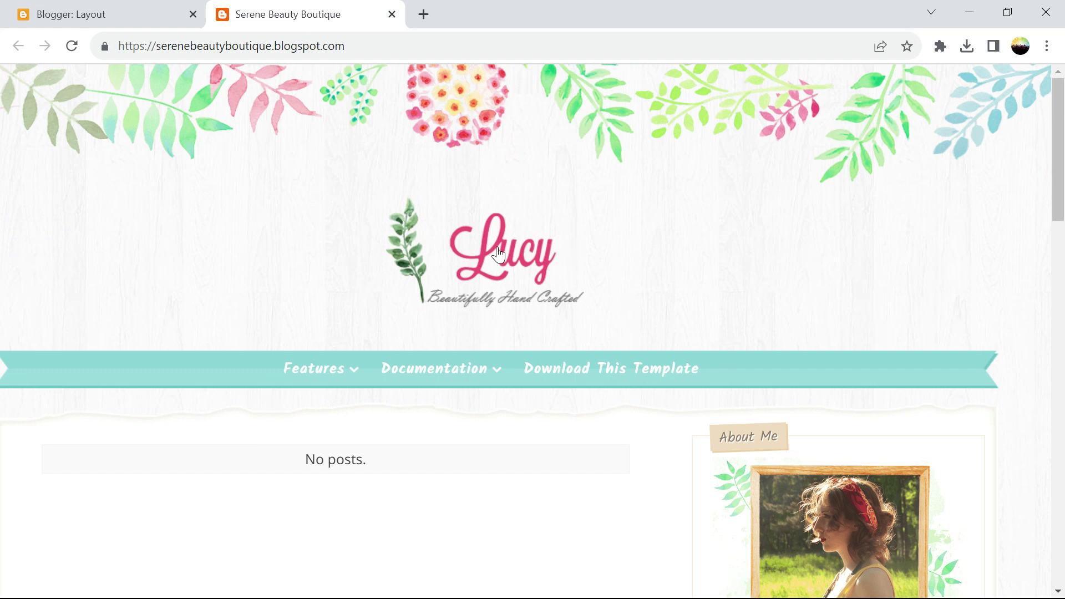
- In Layout, open and cancel the header gadget's settings, then scroll to the sidebar gadgets
left_click(78, 14)
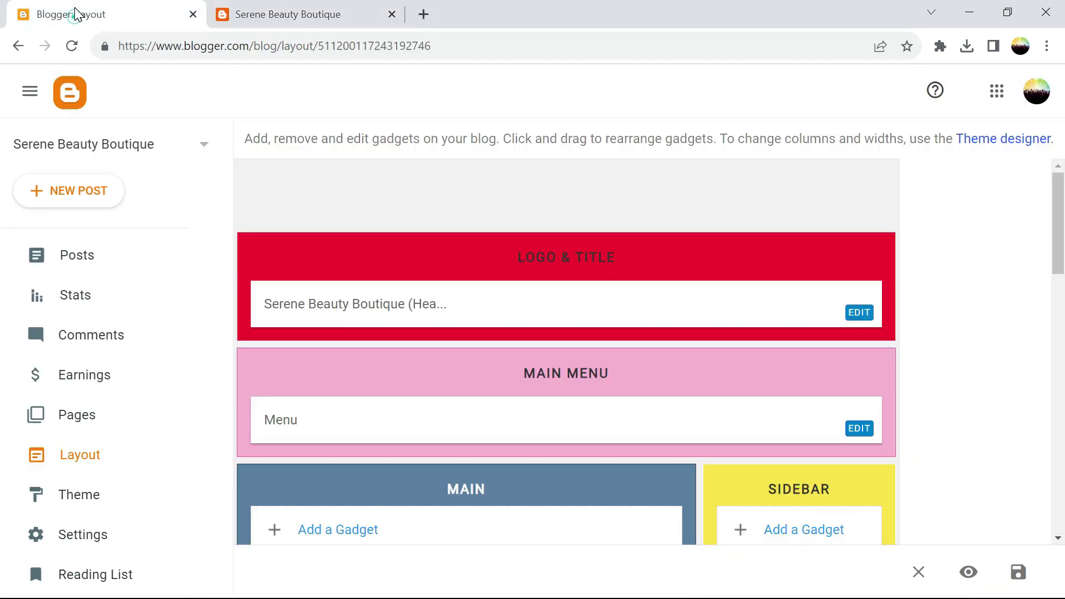
left_click(860, 312)
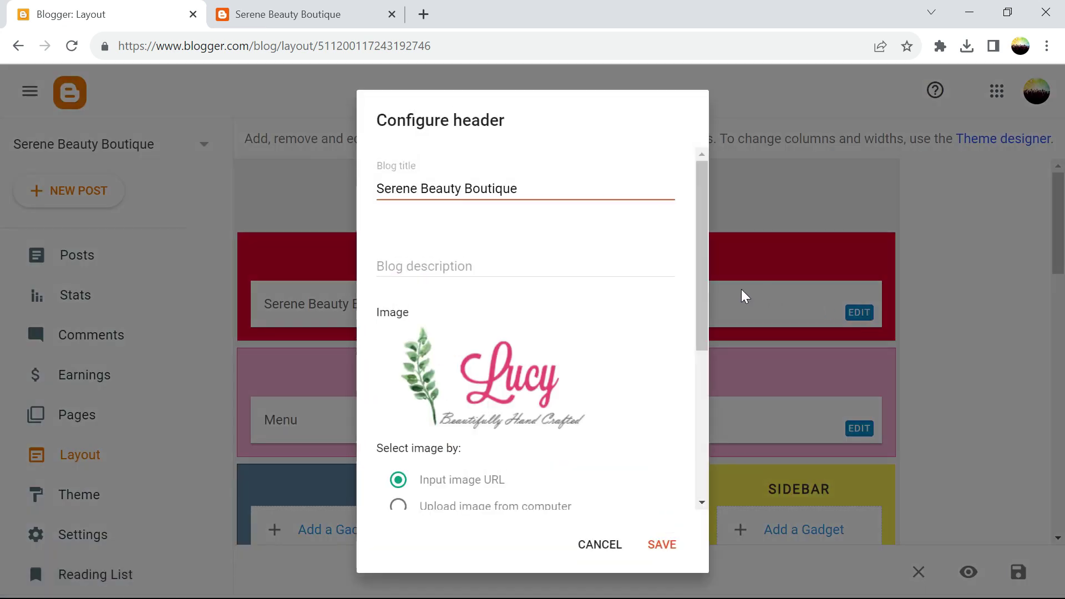
left_click_drag(698, 232, 698, 433)
left_click(604, 545)
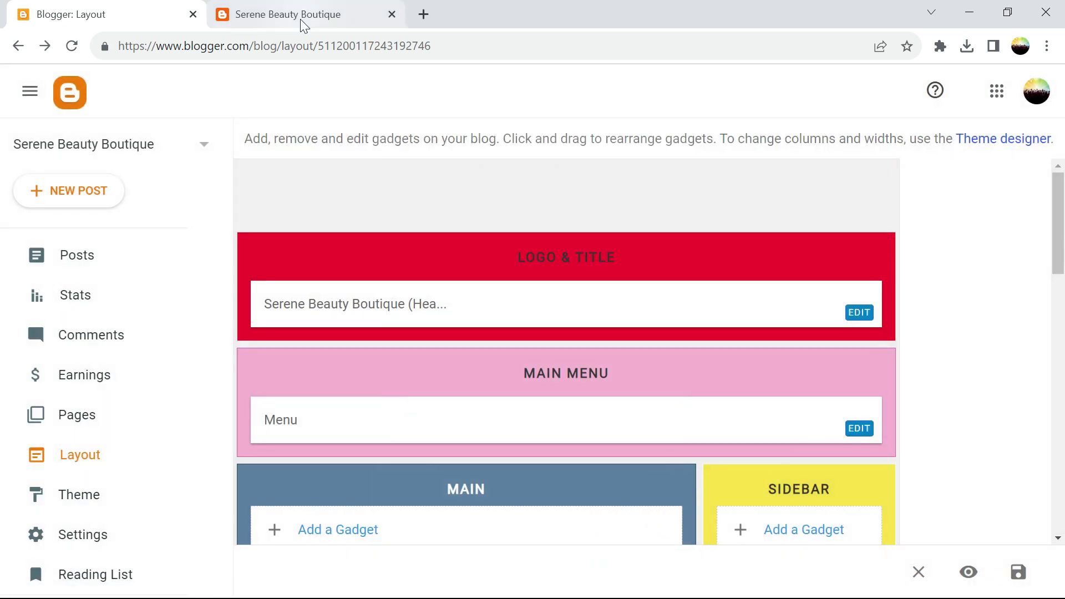
left_click(300, 16)
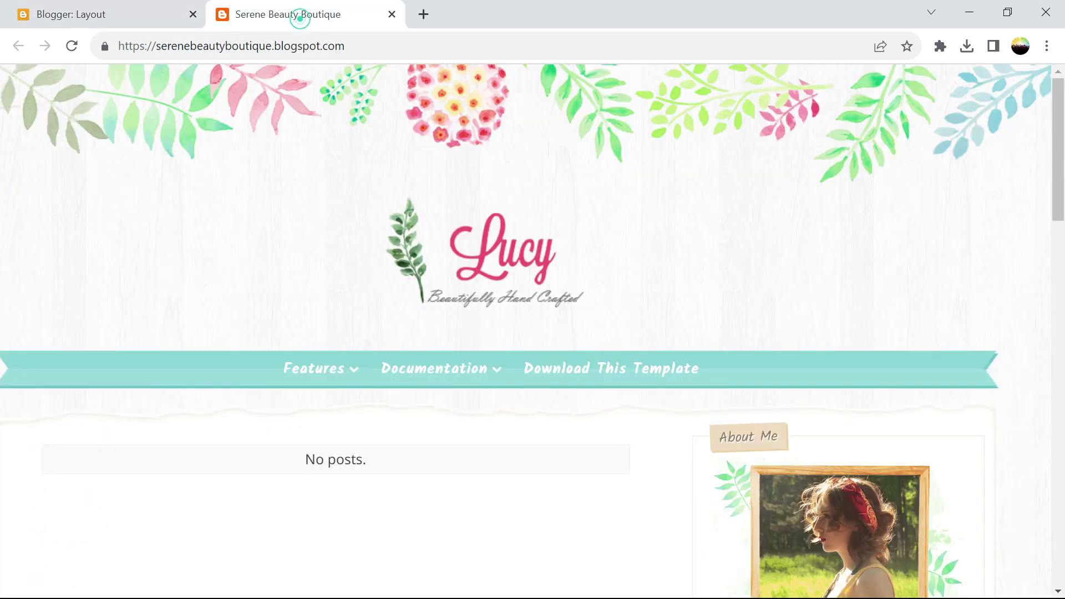
left_click(148, 12)
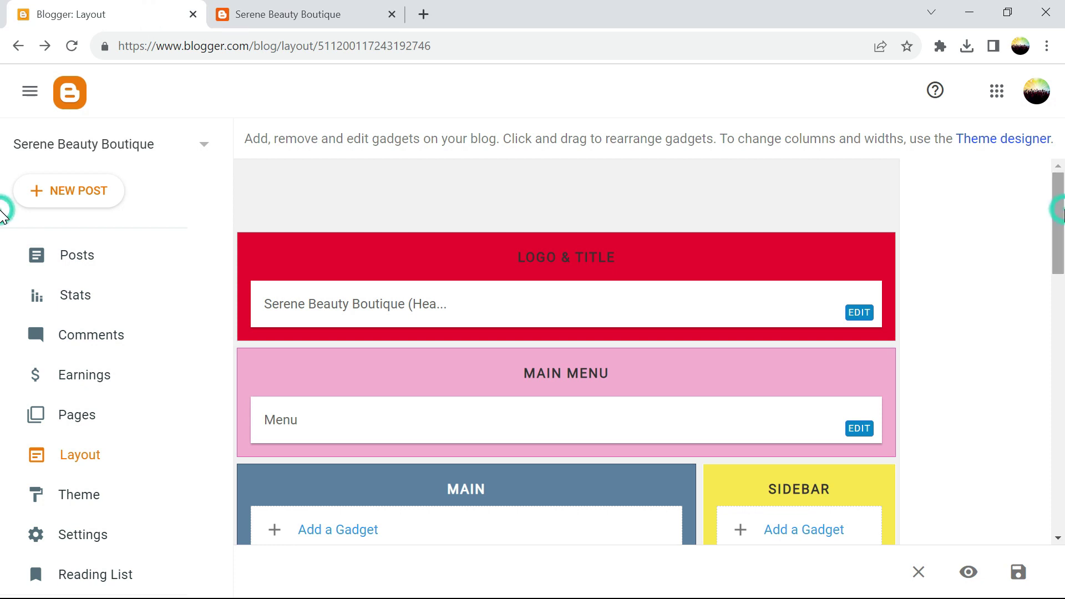
scroll(1003, 230, "down", 1)
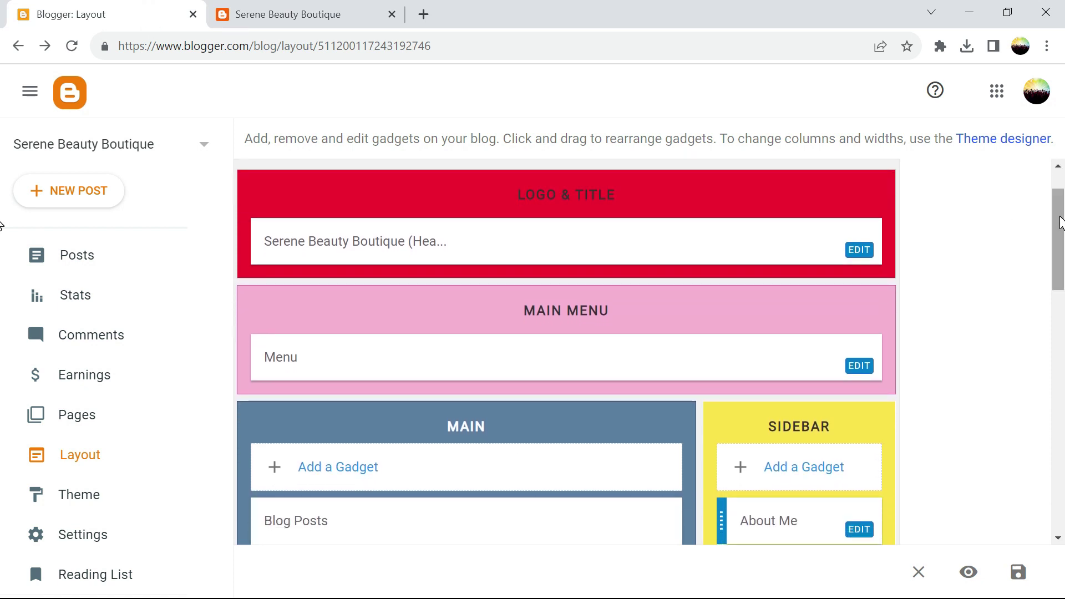
left_click_drag(1054, 229, 1054, 300)
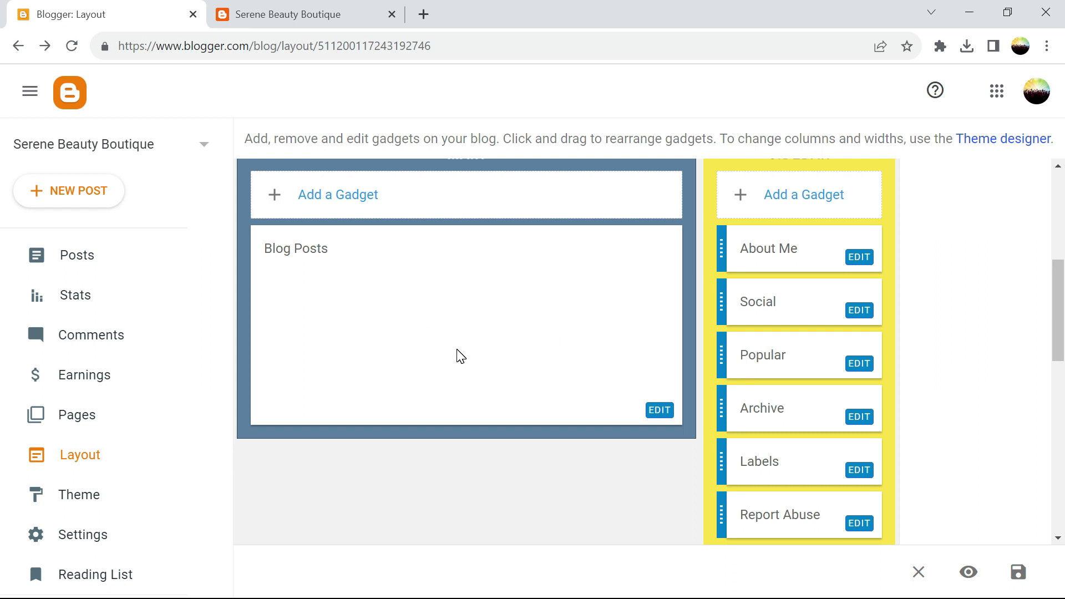
- Remove the top two sidebar gadgets, including Social
left_click(857, 259)
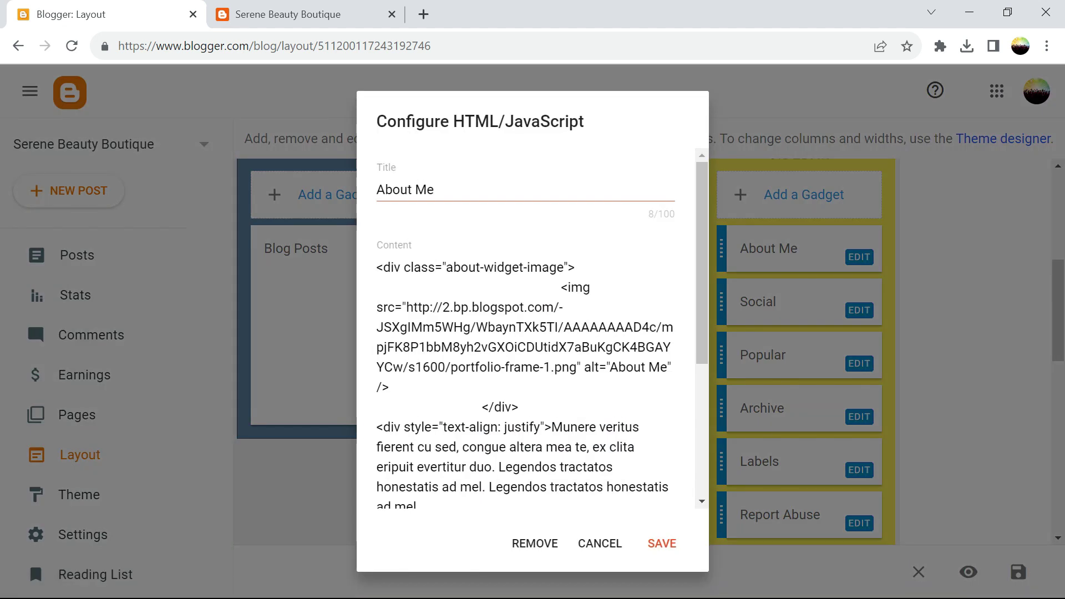
left_click(535, 544)
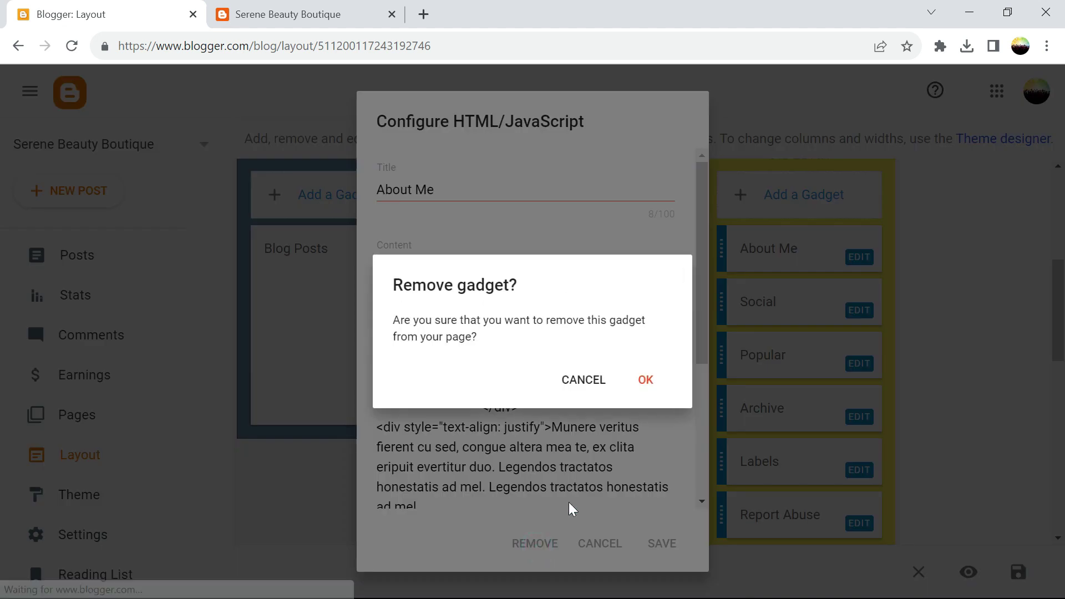
left_click(645, 381)
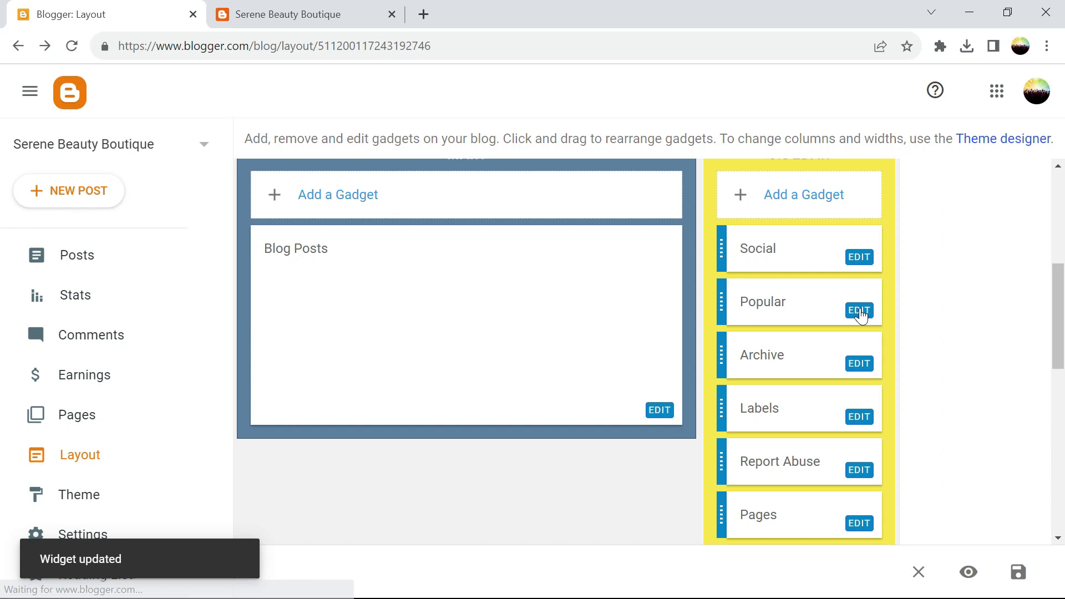
left_click(858, 259)
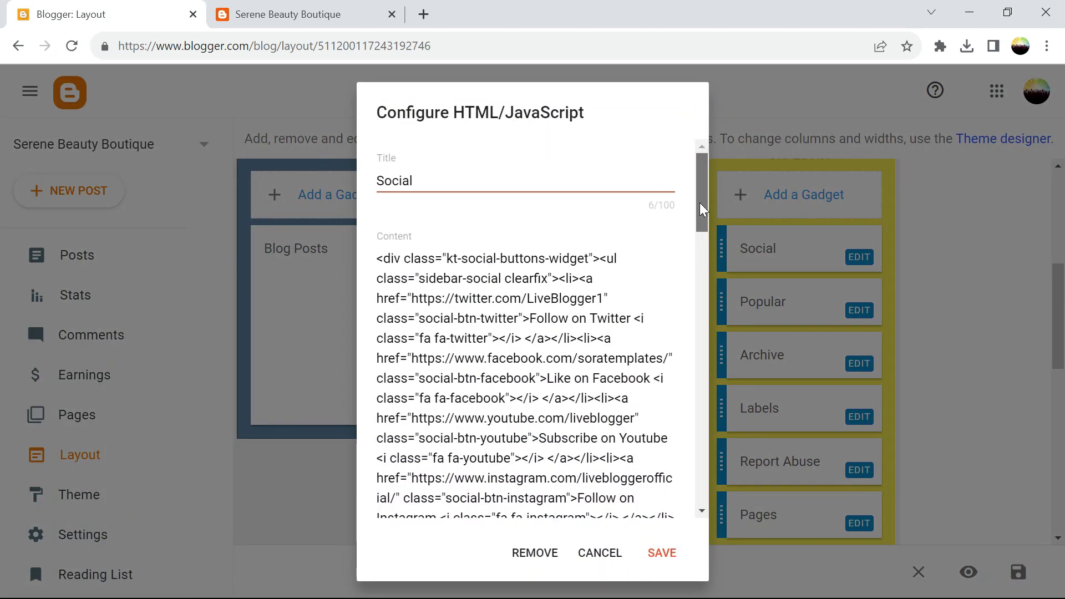
left_click_drag(700, 202, 702, 477)
left_click(539, 553)
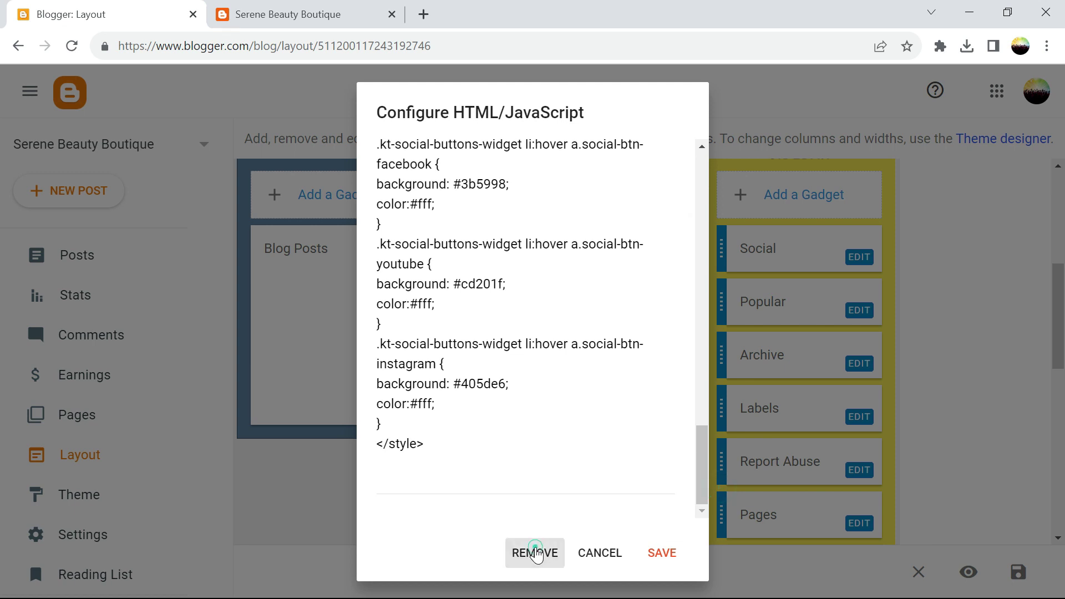
left_click(645, 381)
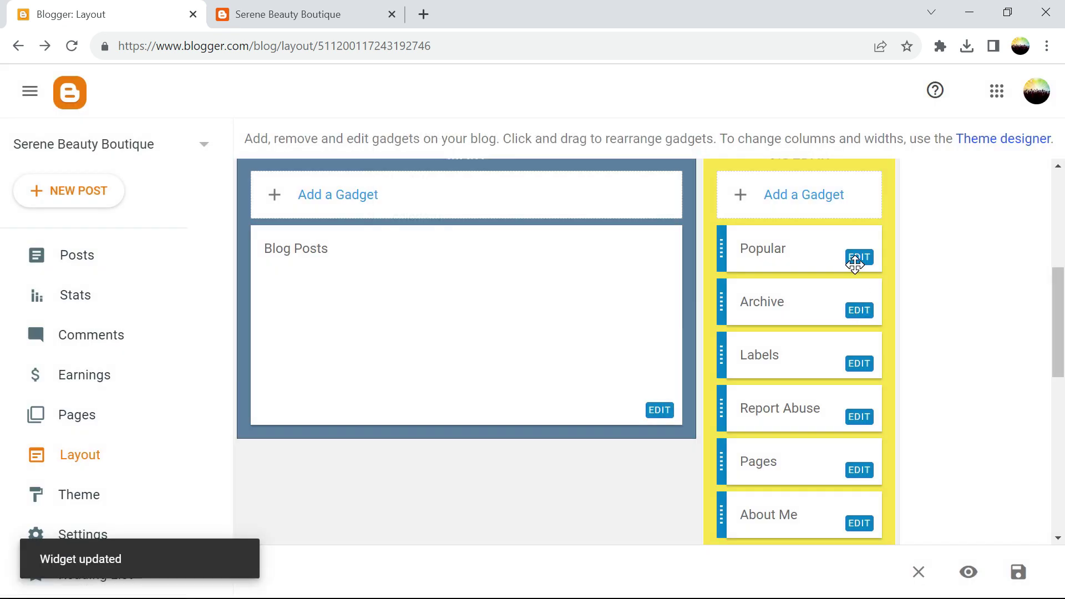
- Remove the Popular and Archive gadgets
left_click(855, 261)
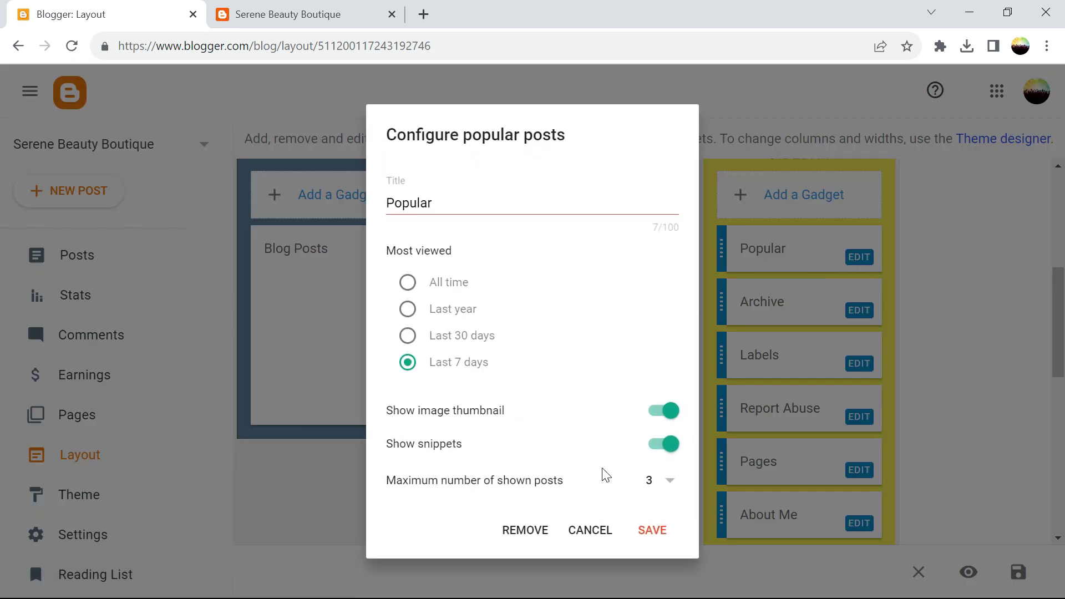
left_click(522, 539)
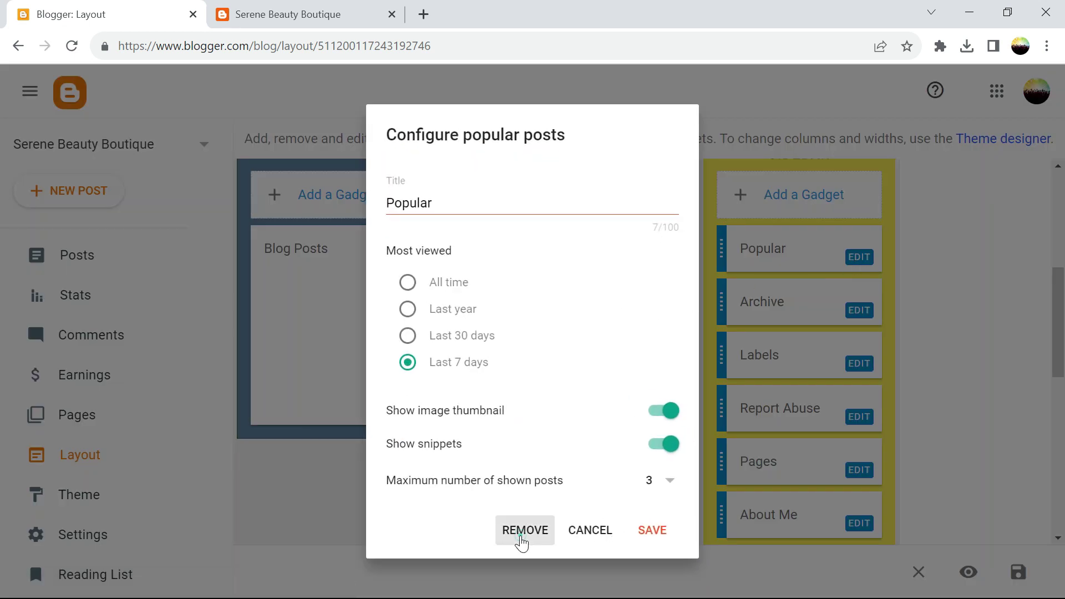
left_click(642, 380)
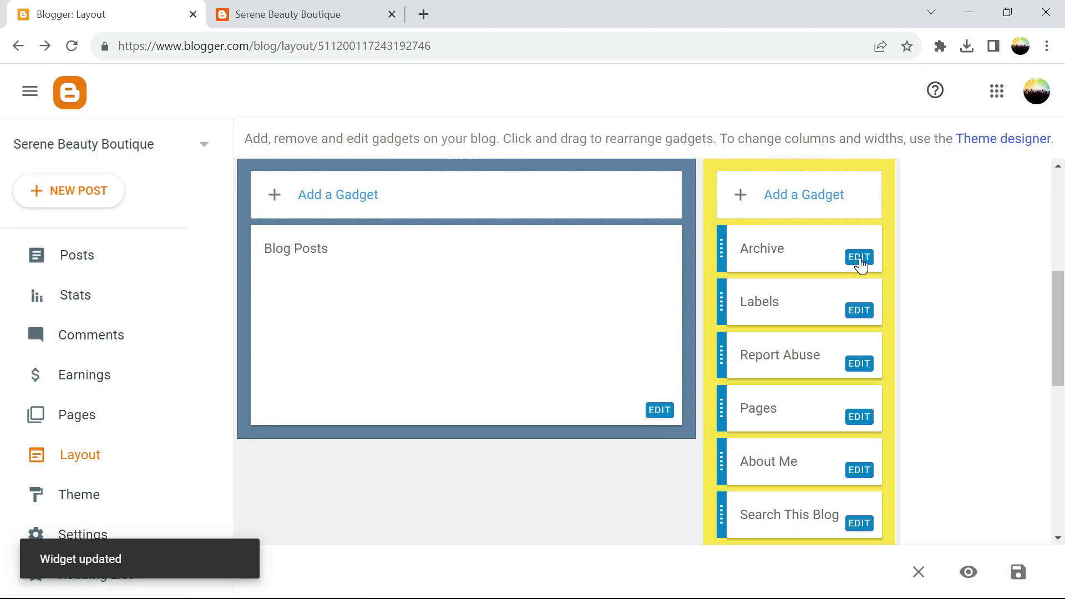
left_click(859, 261)
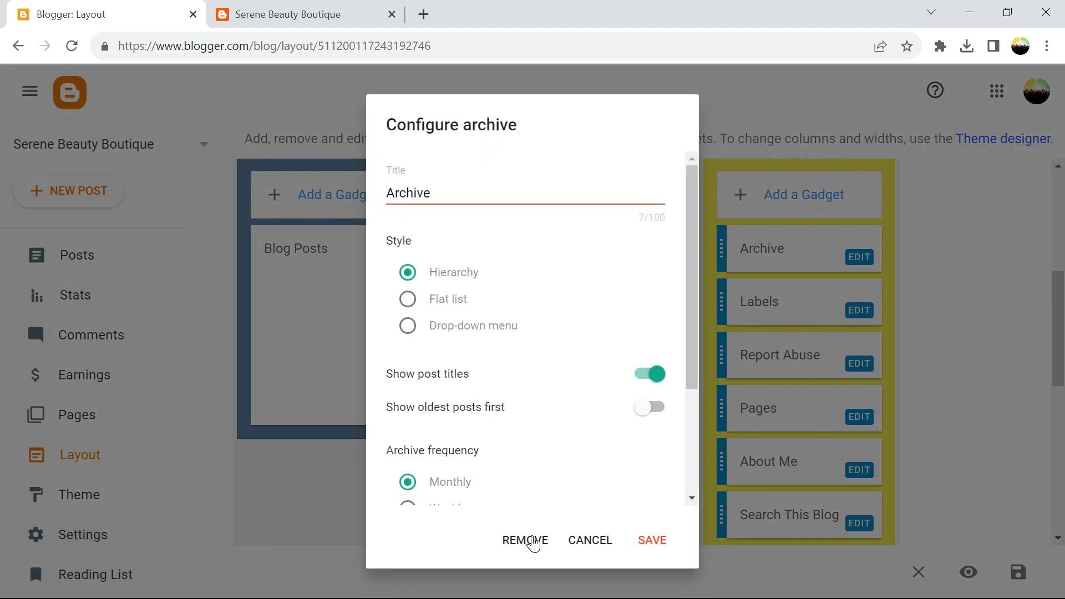
left_click(531, 540)
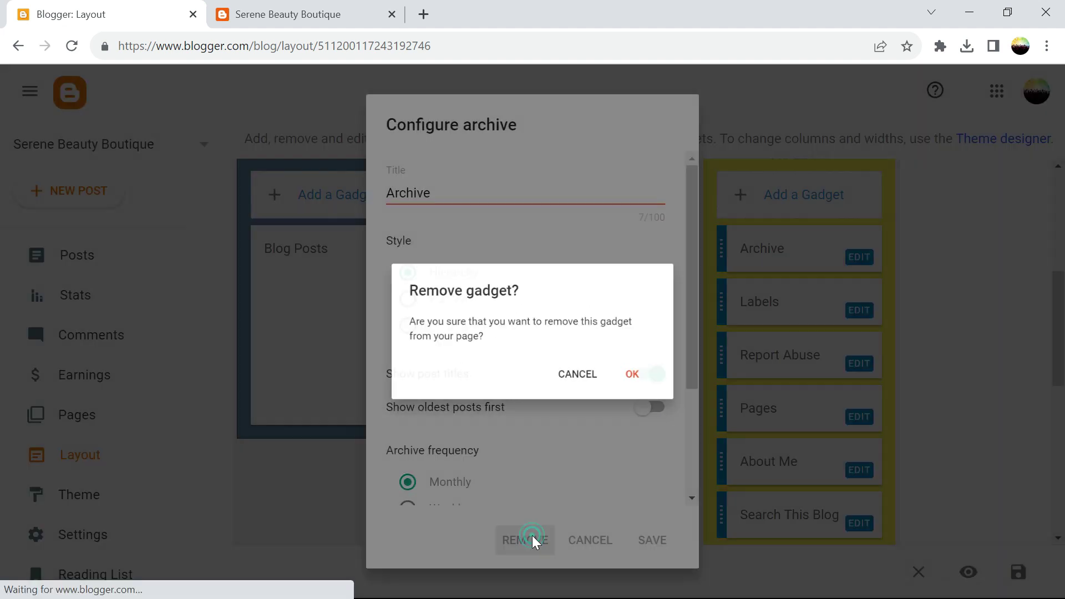
left_click(644, 381)
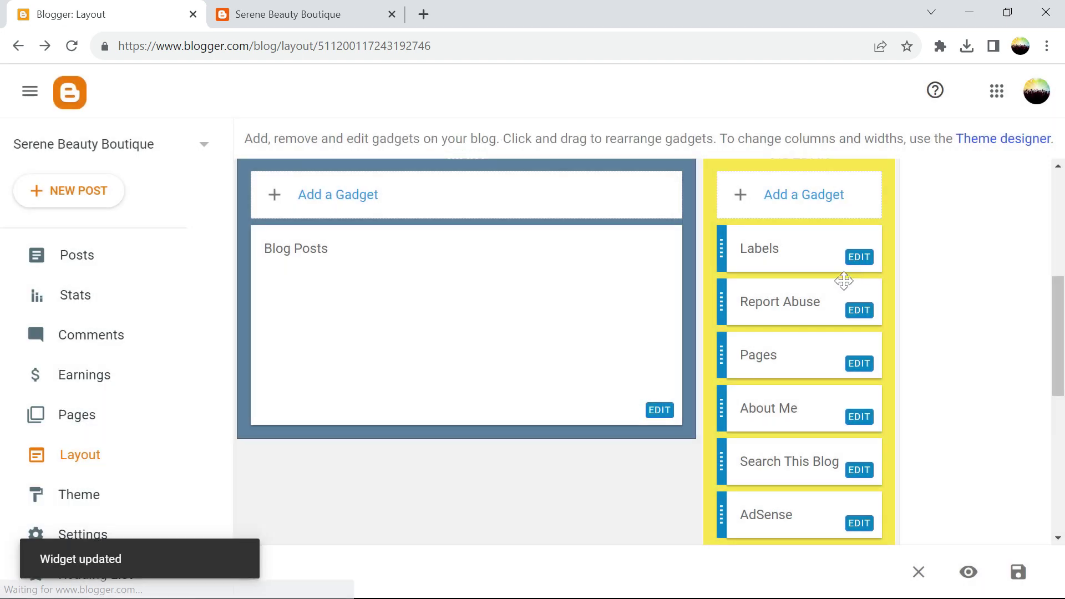
- Remove the Labels and Report Abuse gadgets
left_click(860, 257)
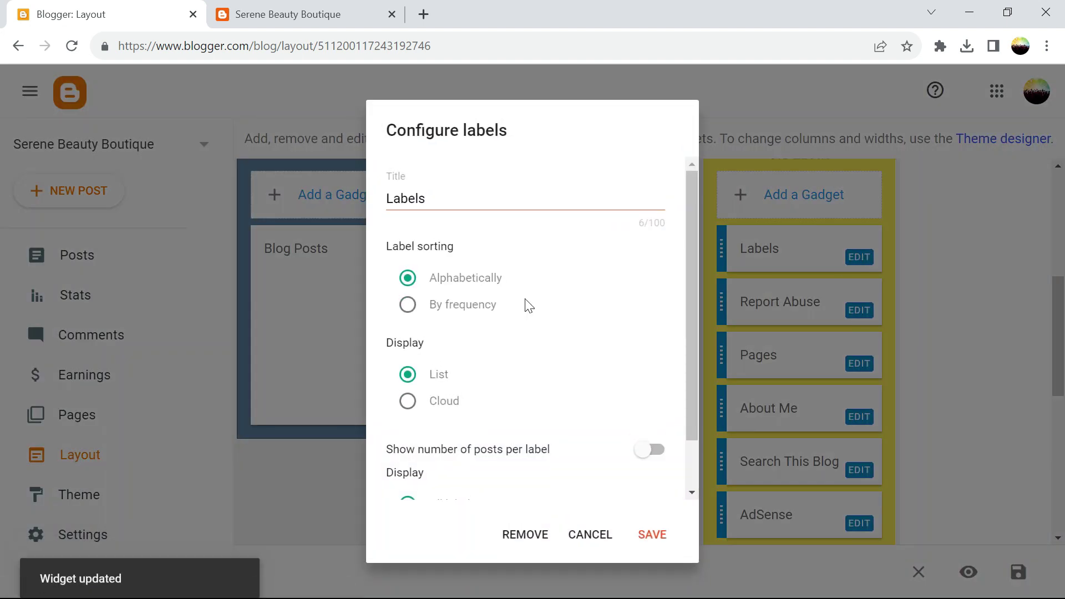
left_click(526, 535)
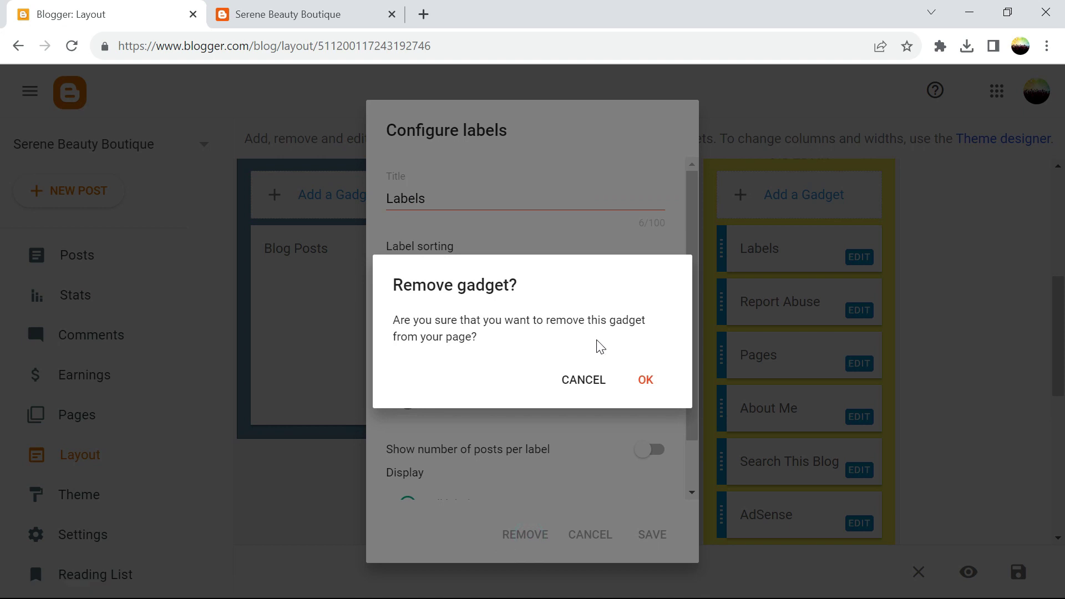
left_click(644, 381)
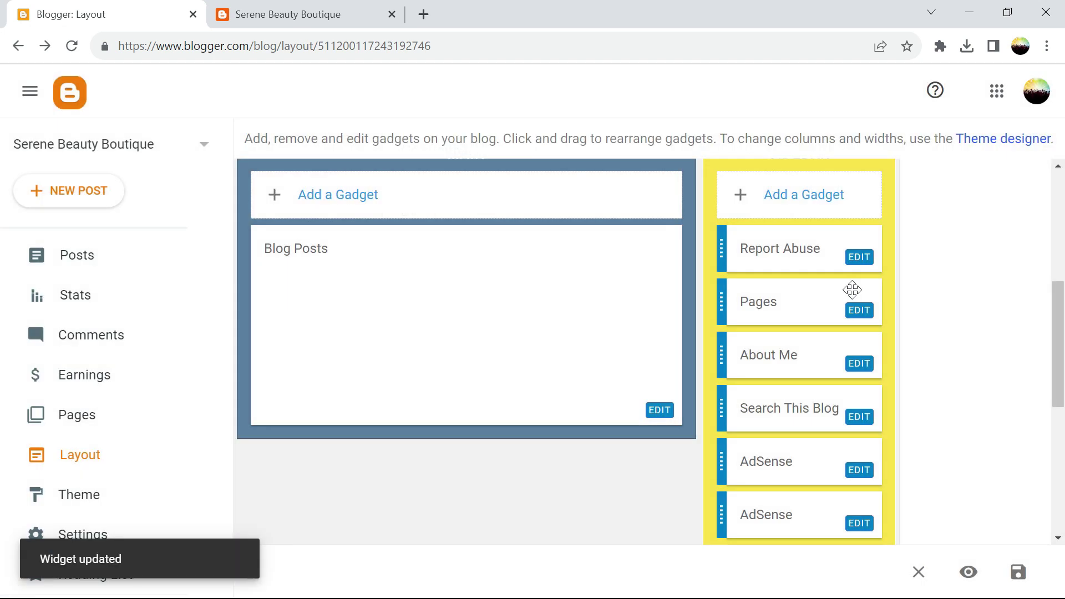
left_click(857, 258)
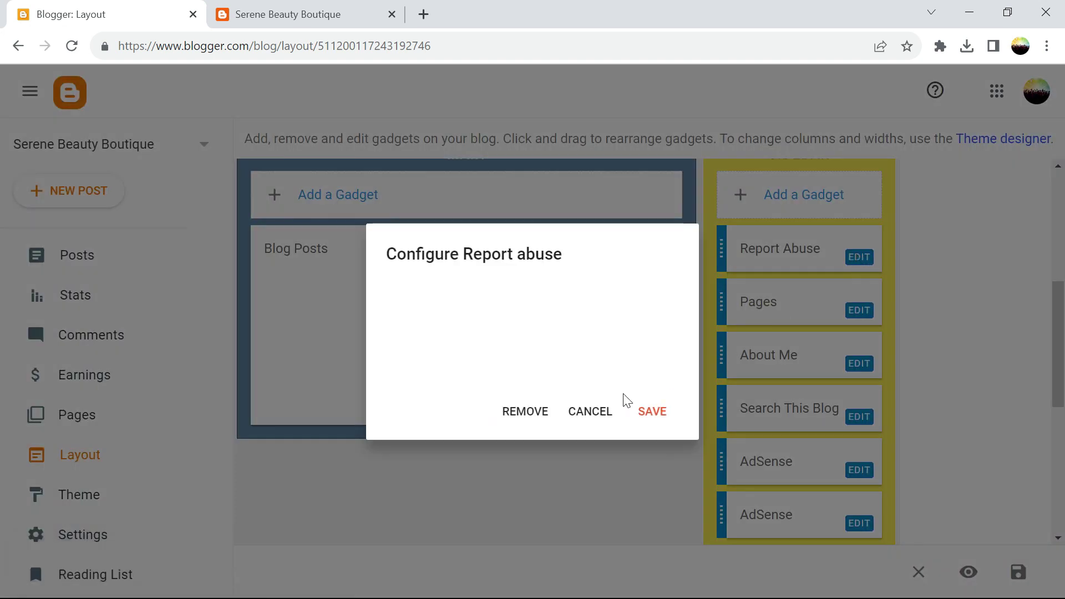
left_click(526, 411)
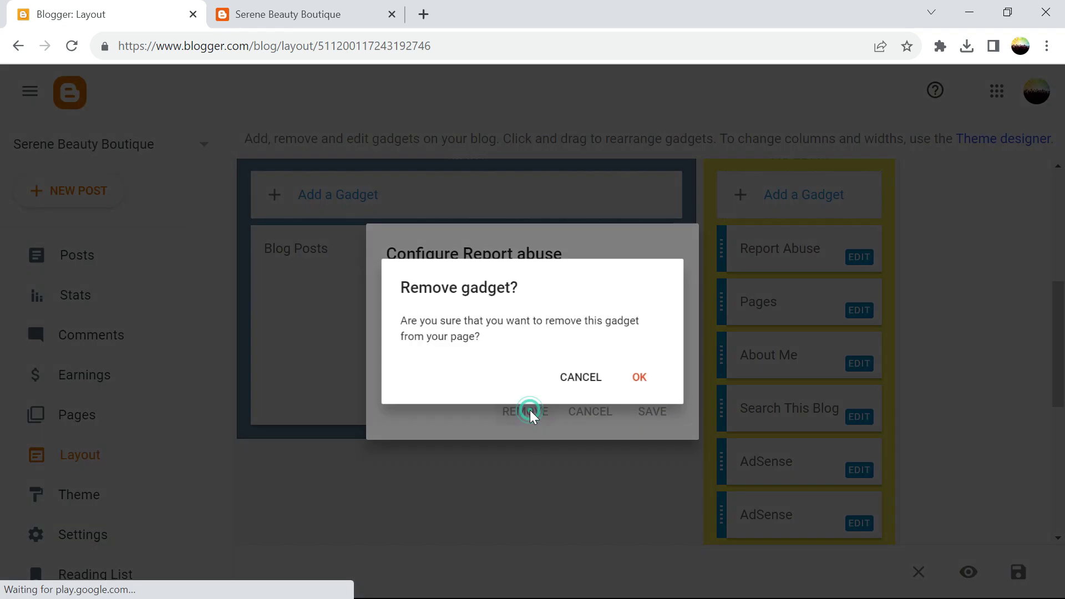
left_click(647, 382)
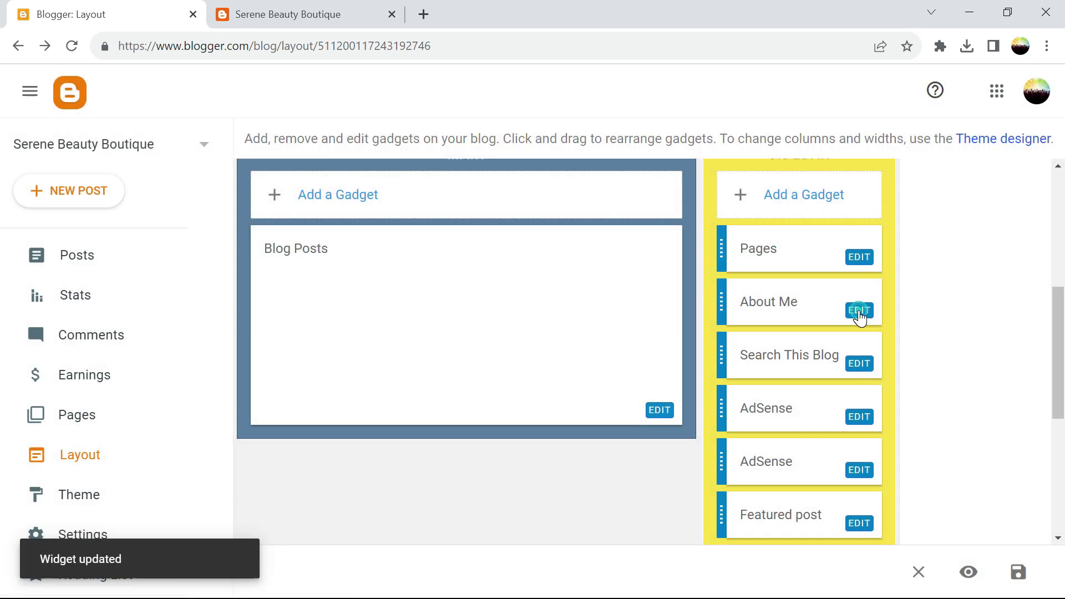
- Turn off Show about me in the About Me gadget and save
left_click(859, 313)
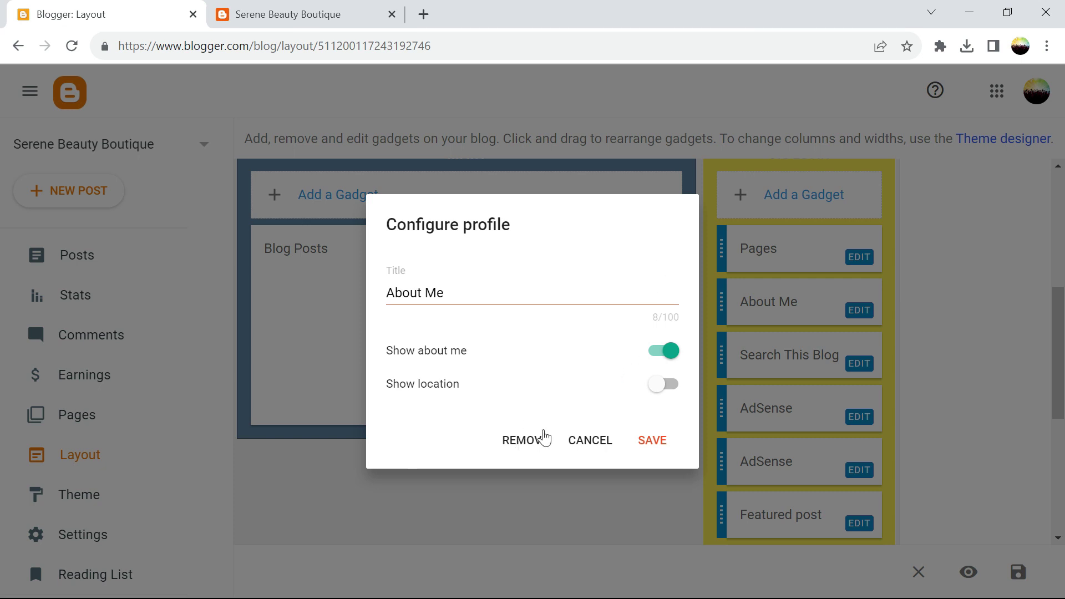
left_click(663, 361)
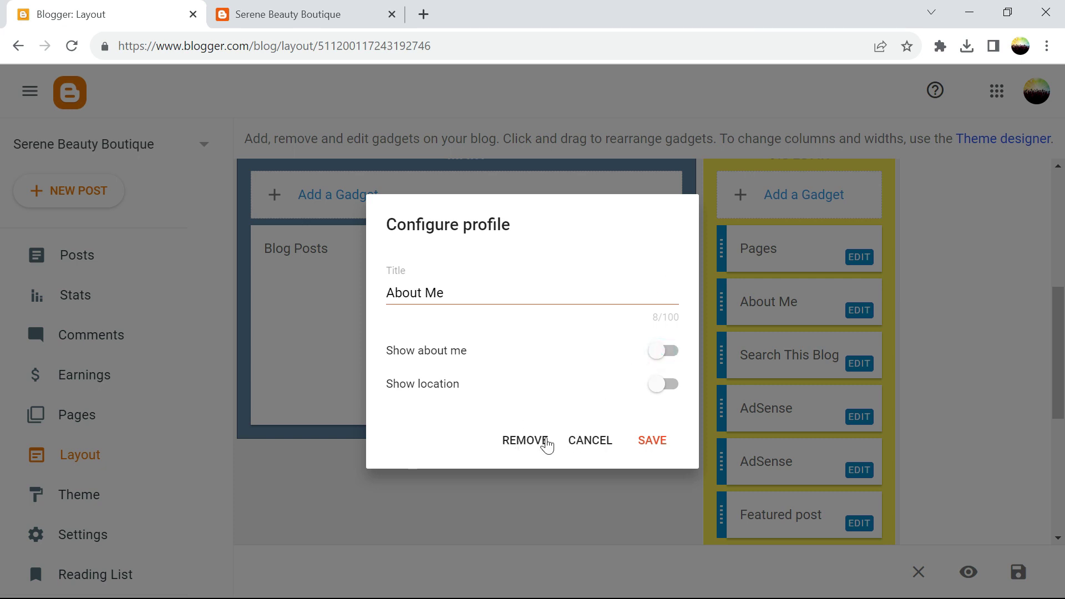
left_click(654, 449)
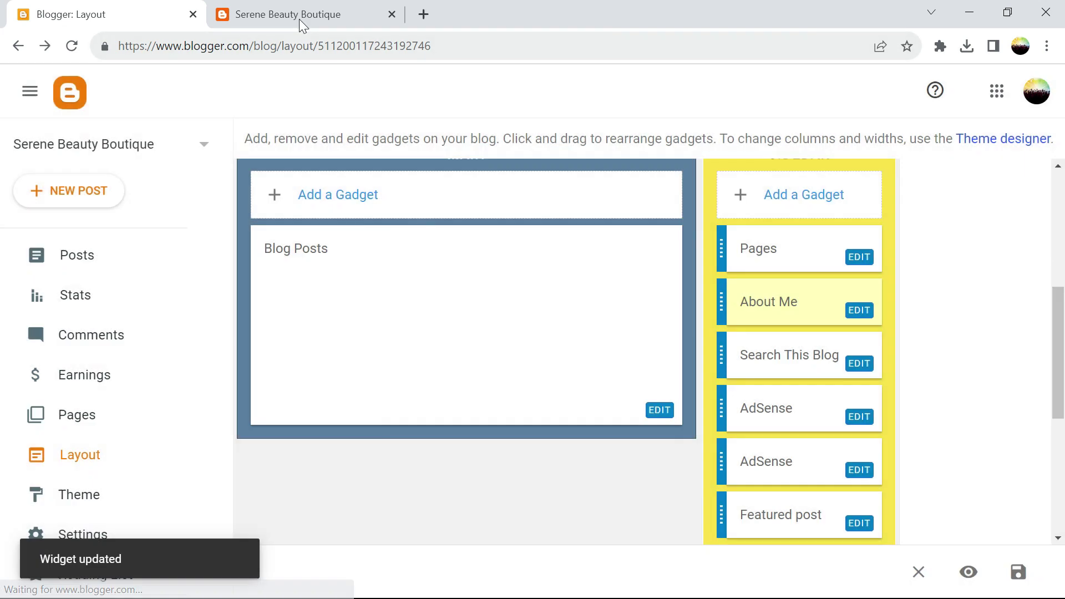
- Reload the live blog to check the trimmed sidebar
left_click(299, 19)
left_click(72, 47)
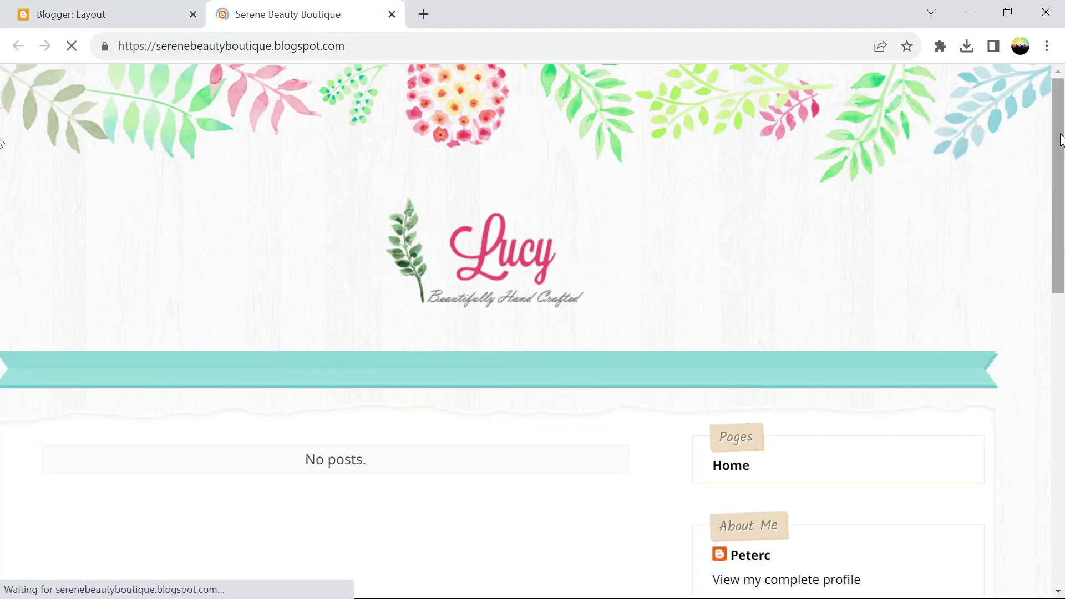
scroll(1059, 127, "down", 5)
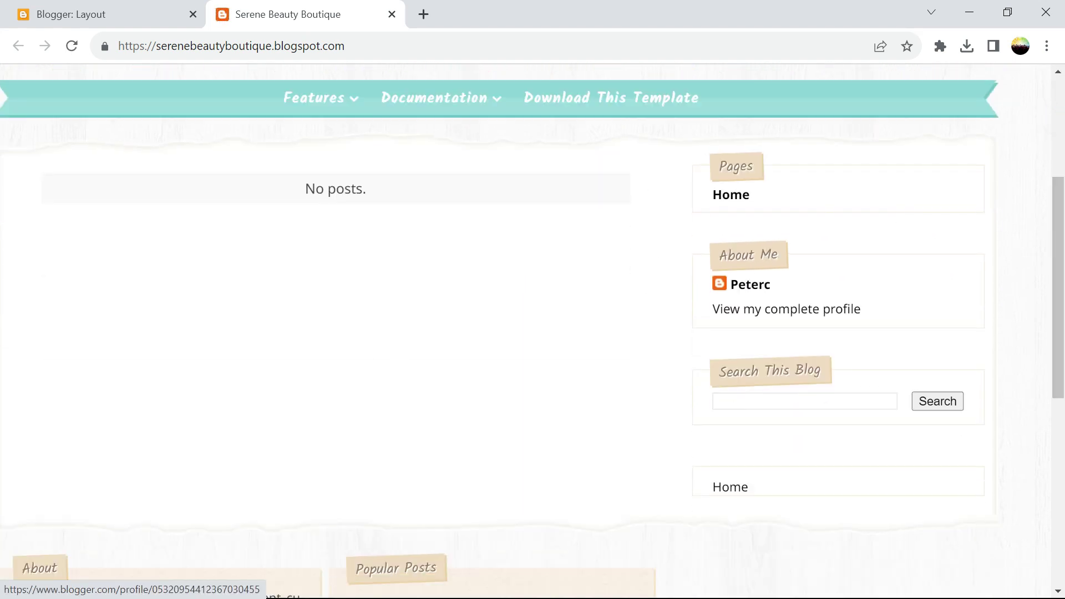
- Back in the layout editor, remove the Pages, About Me and Search This Blog gadgets
left_click(83, 11)
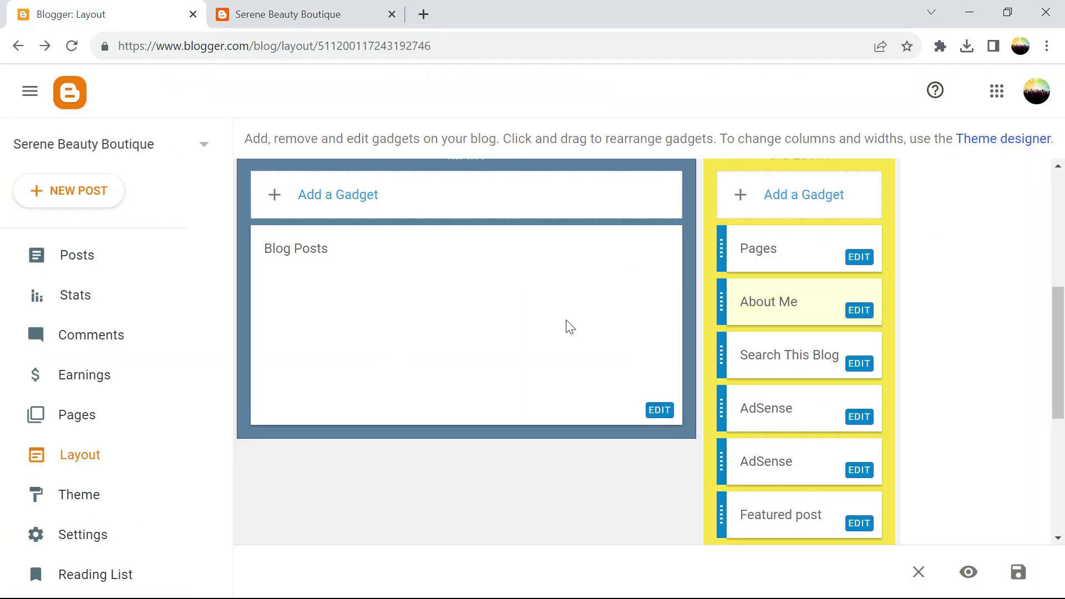
left_click(856, 258)
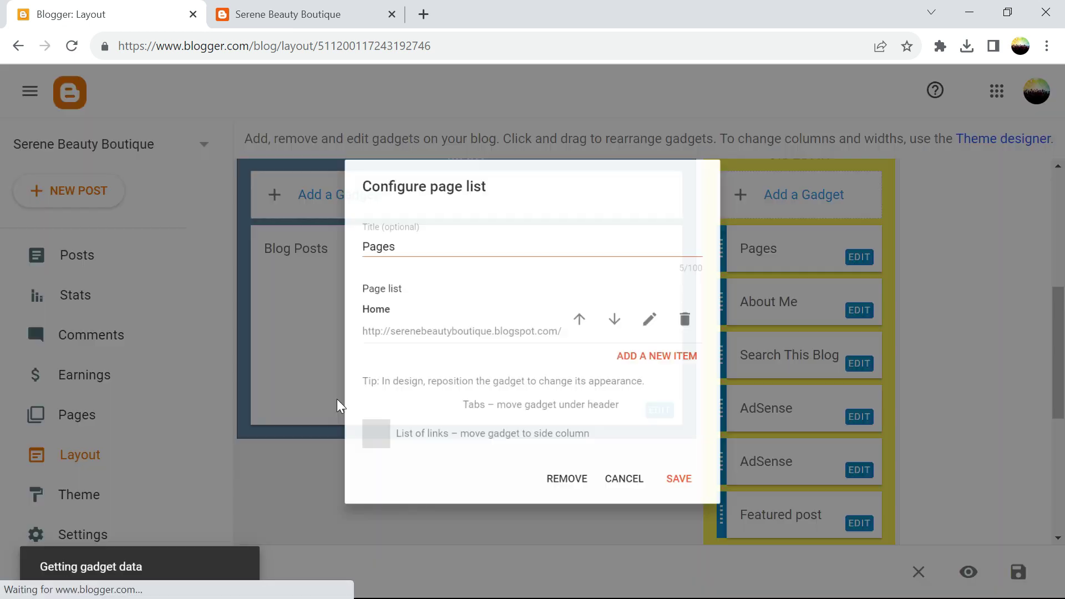
left_click(586, 498)
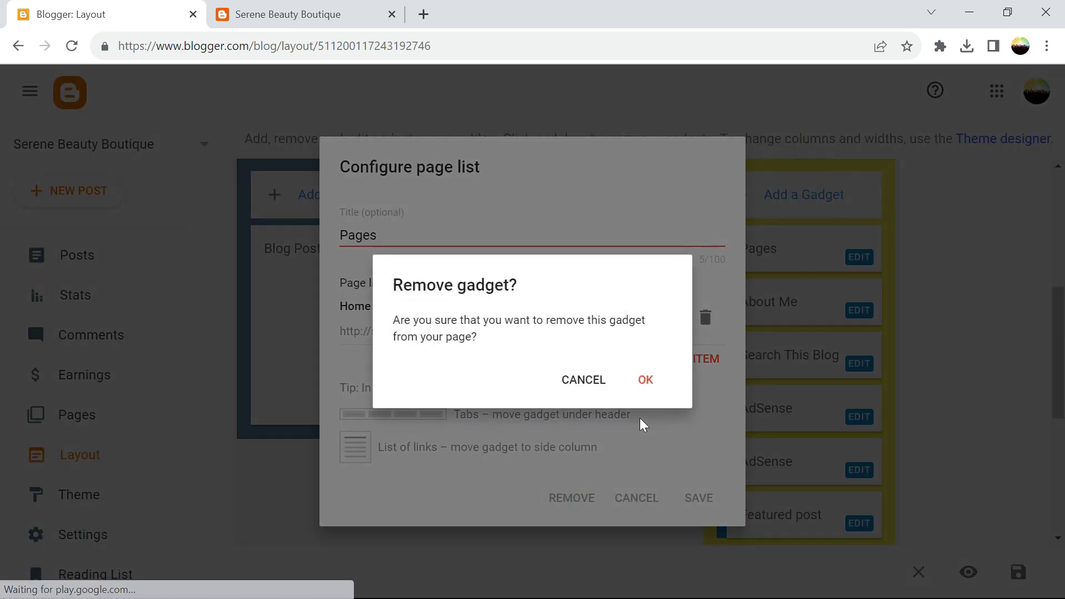
left_click(641, 386)
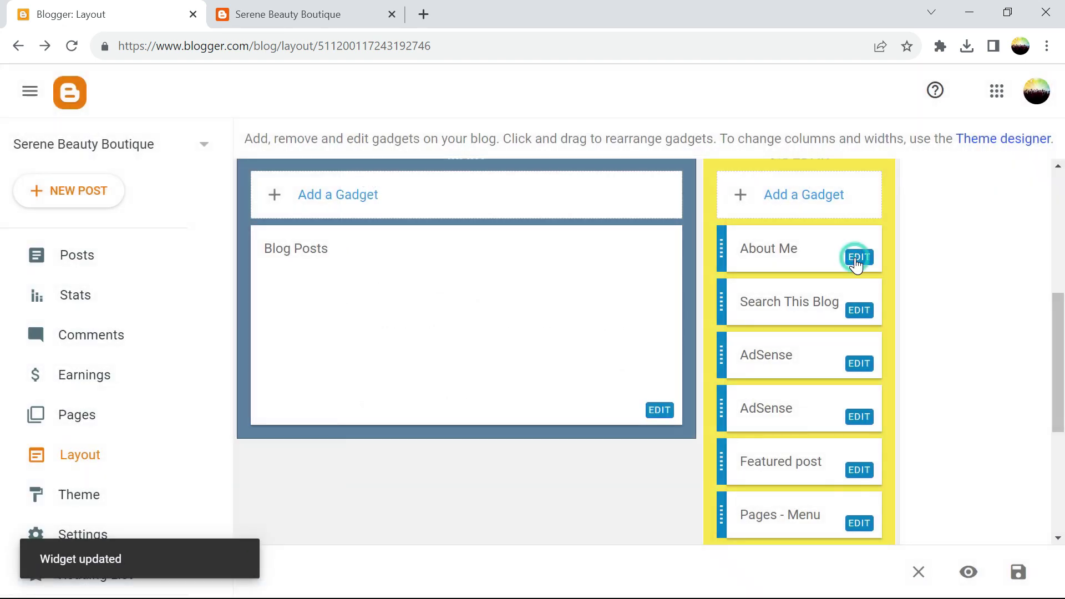
left_click(856, 259)
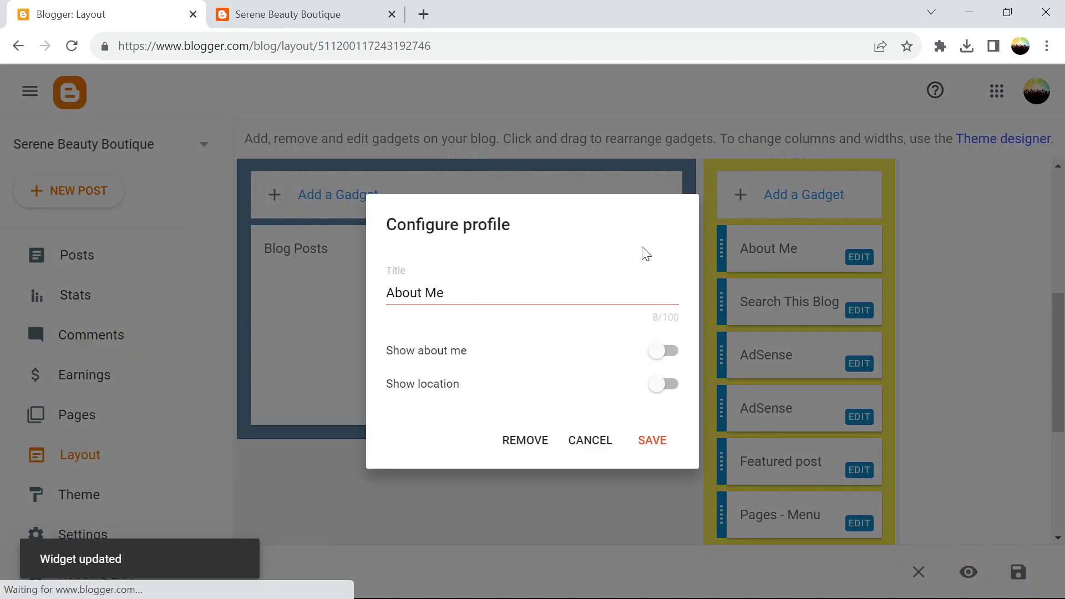
left_click(538, 441)
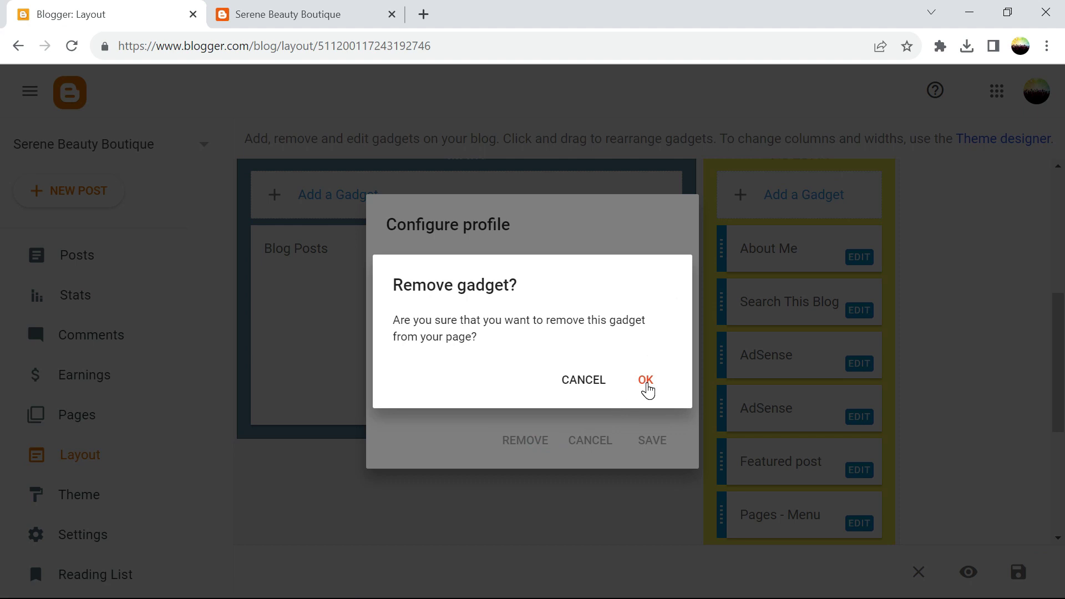
left_click(646, 382)
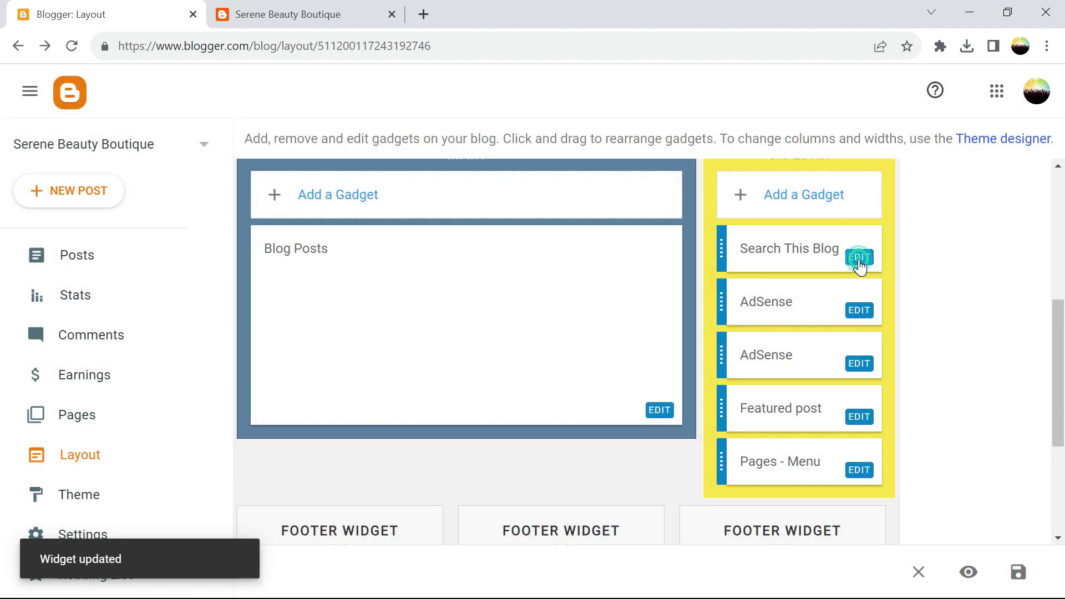
left_click(860, 258)
left_click(526, 411)
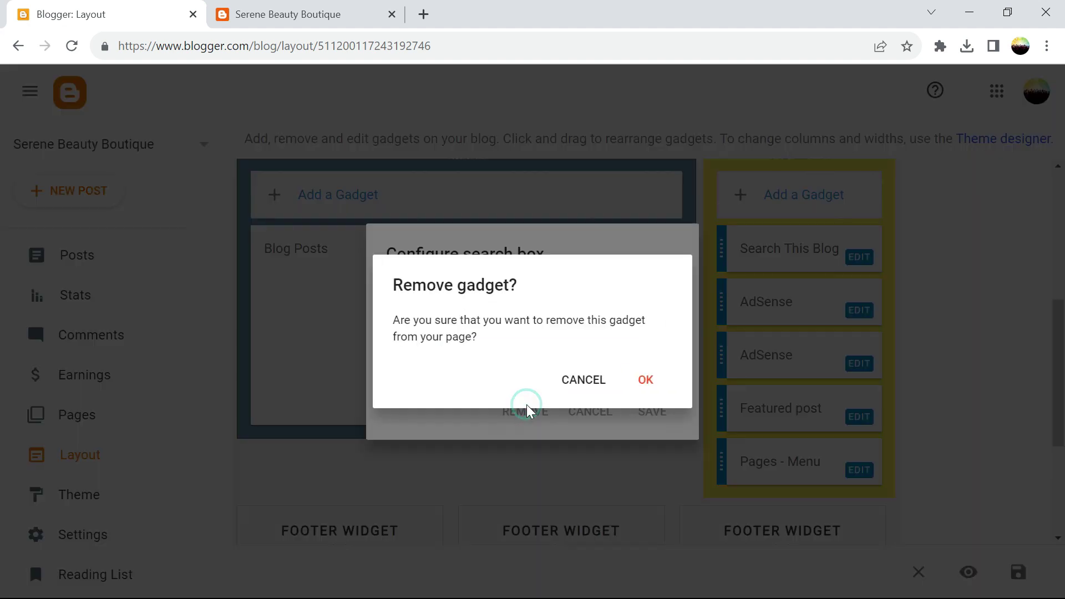
left_click(639, 379)
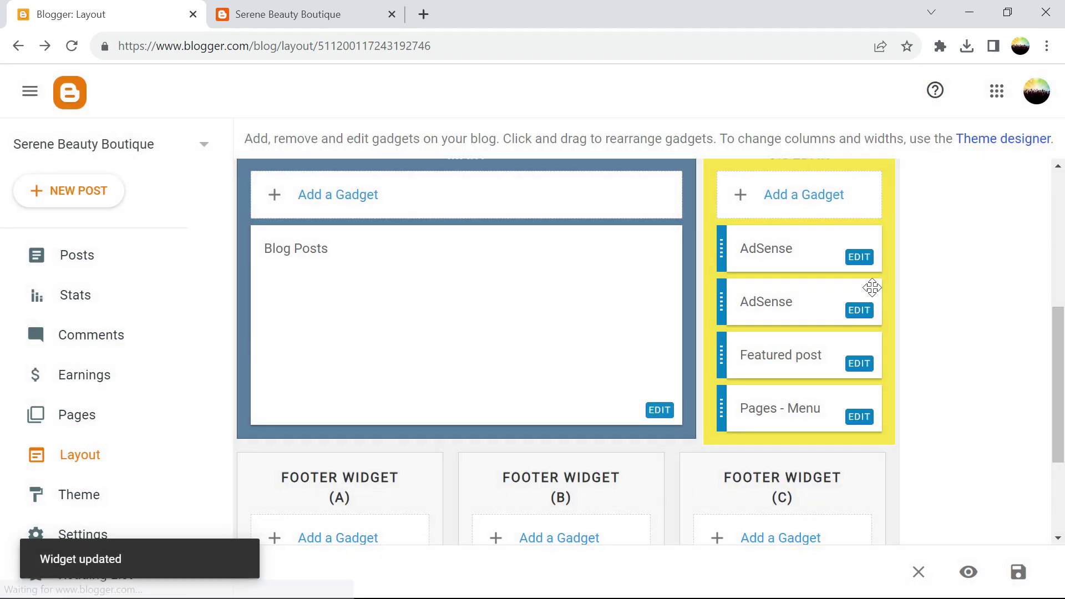
- Remove both AdSense gadgets, the Featured post gadget and the Pages - Menu gadget
left_click(860, 257)
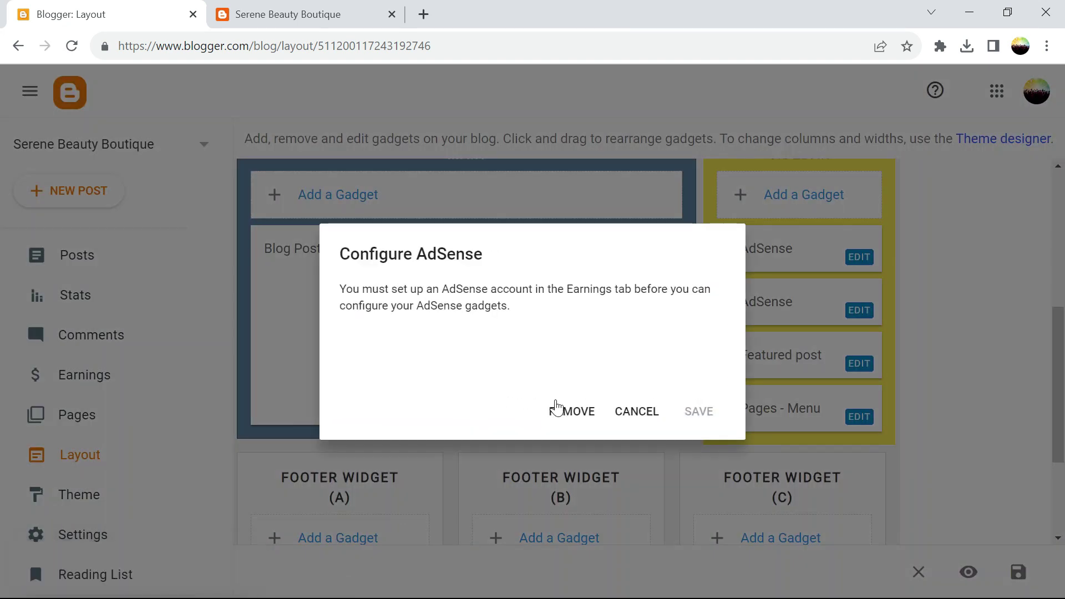
left_click(562, 412)
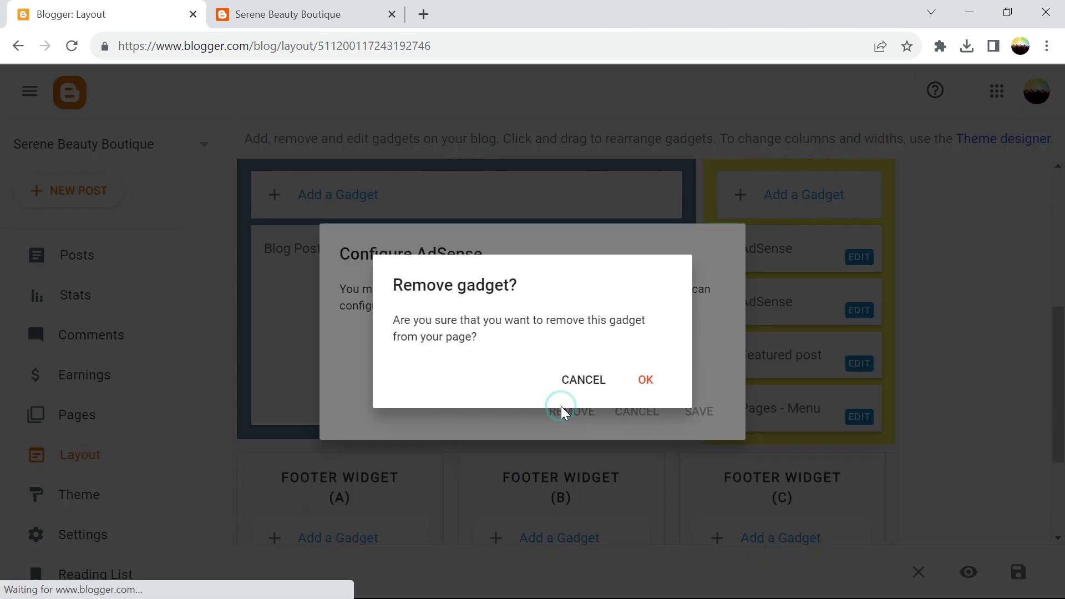
left_click(644, 381)
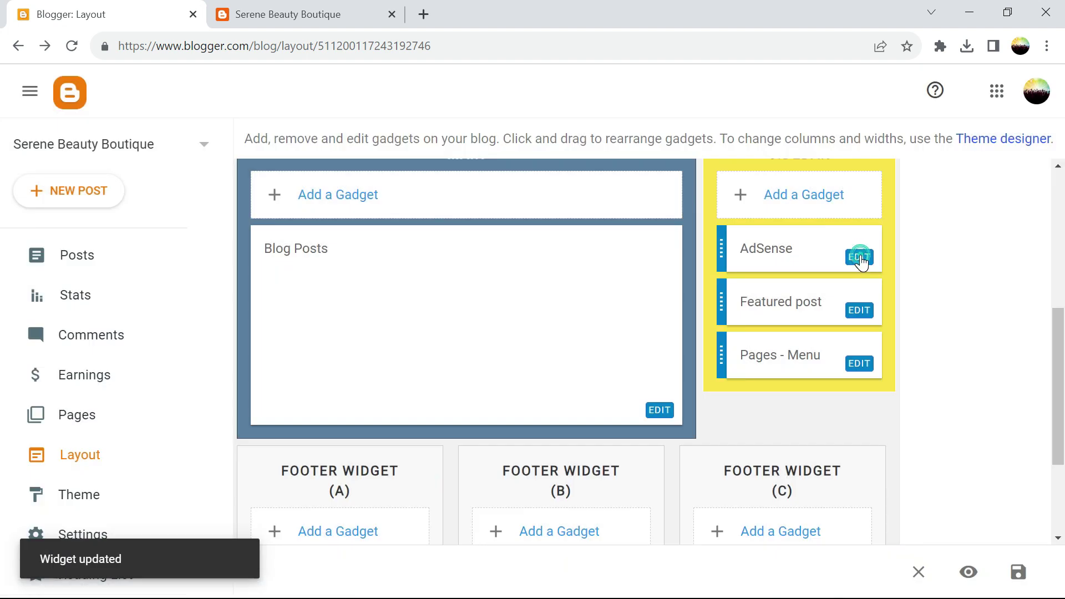
left_click(859, 257)
left_click(579, 414)
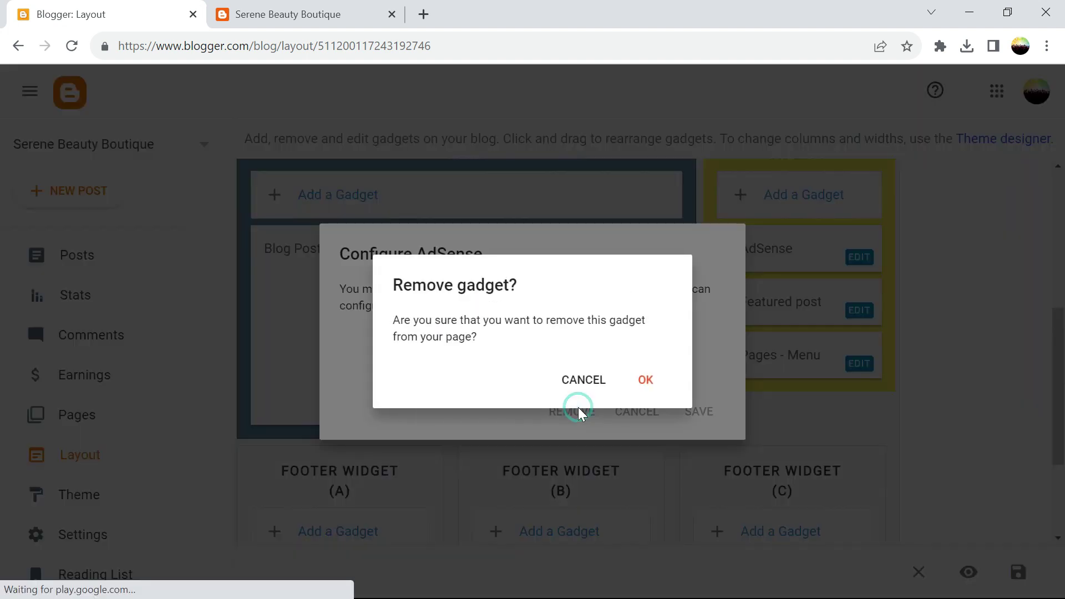
left_click(646, 383)
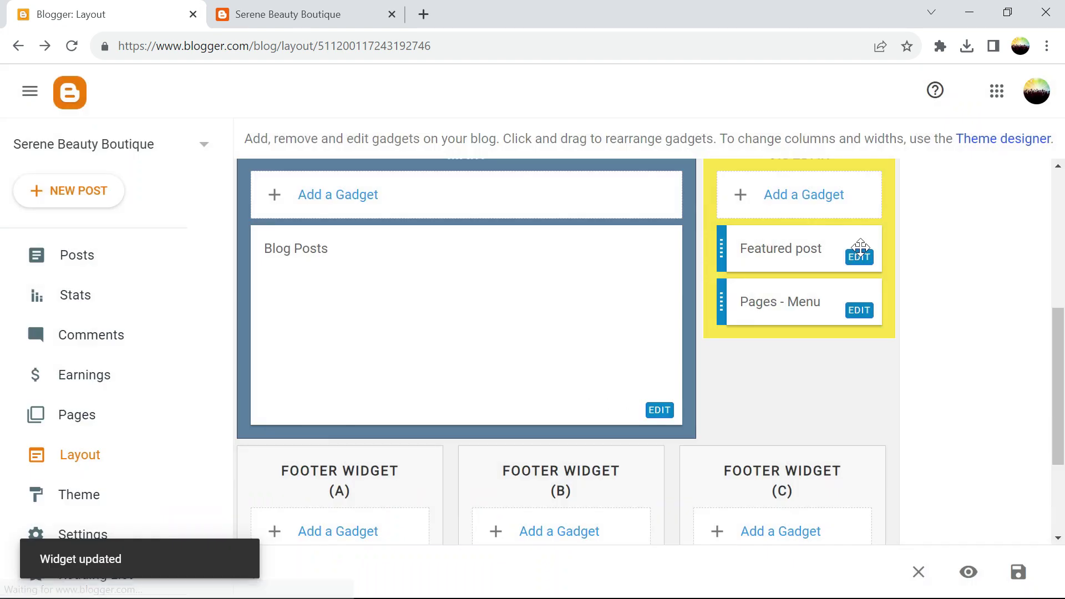
left_click(860, 257)
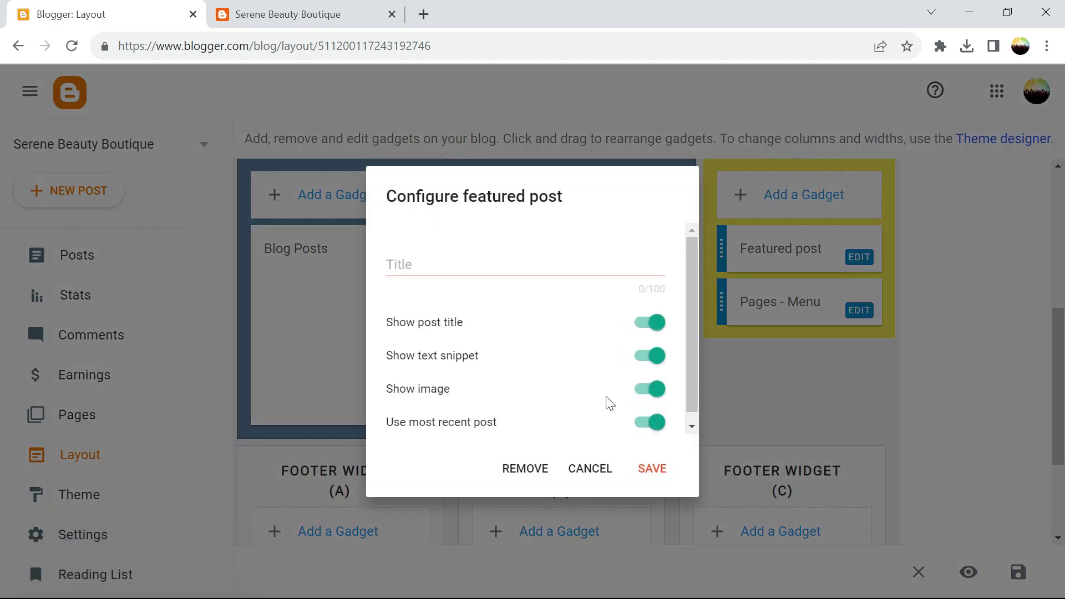
left_click(537, 471)
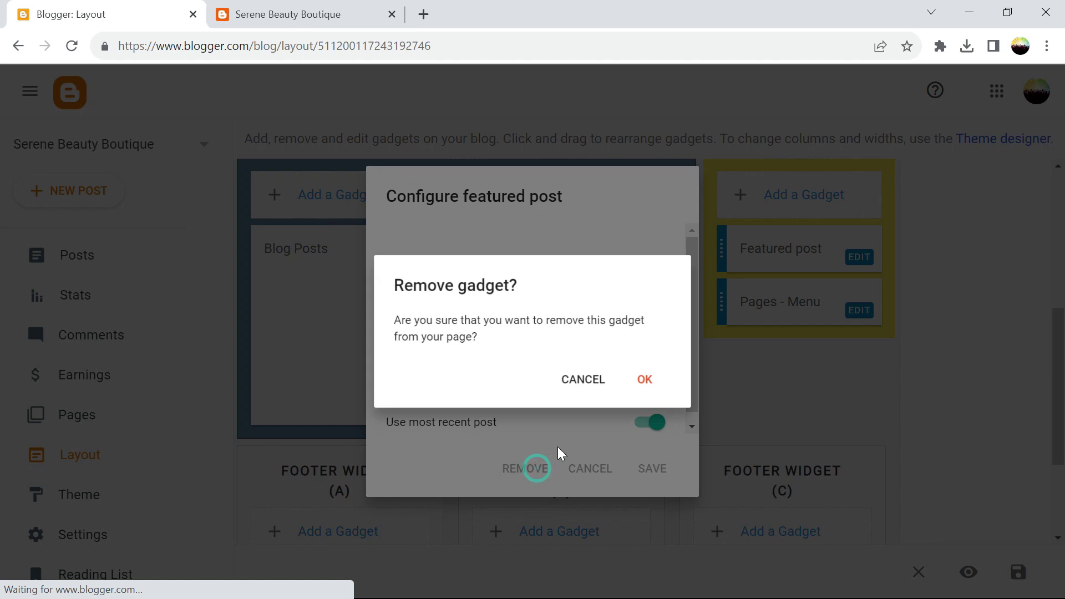
left_click(643, 379)
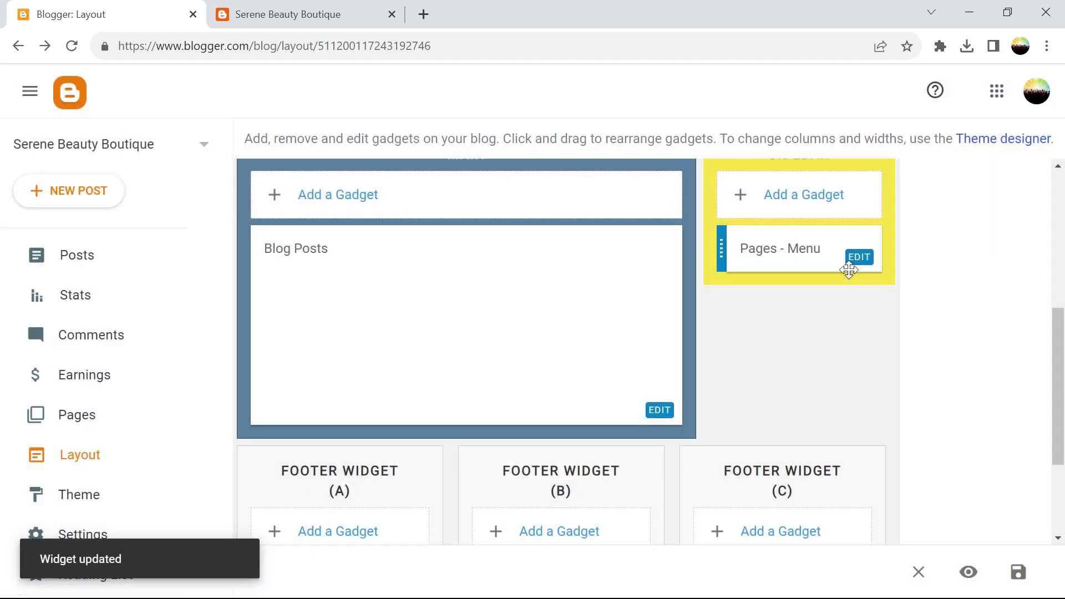
left_click(859, 258)
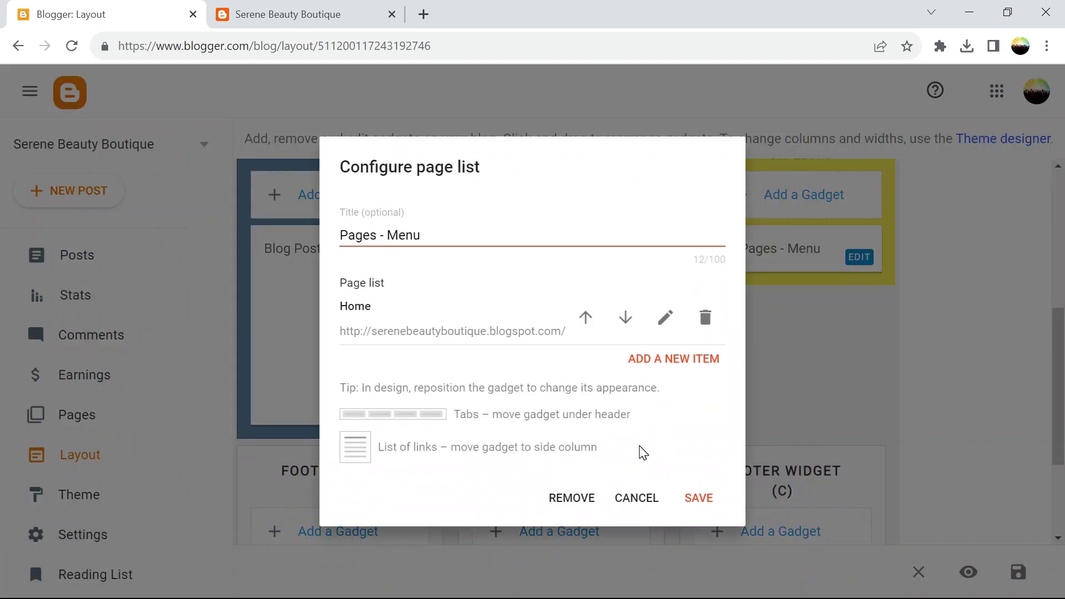
left_click(572, 497)
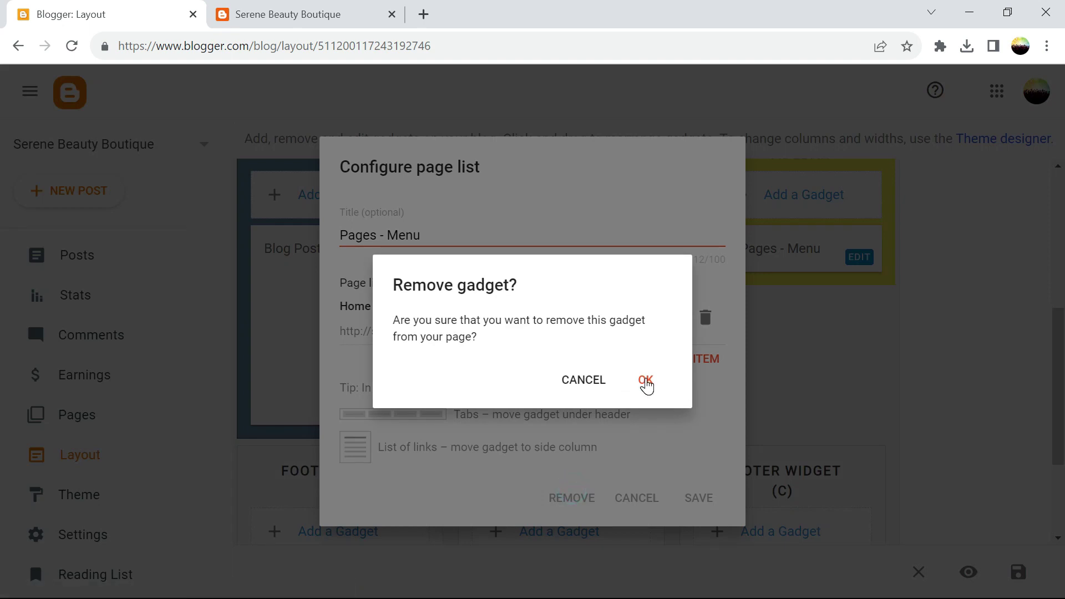
left_click(647, 382)
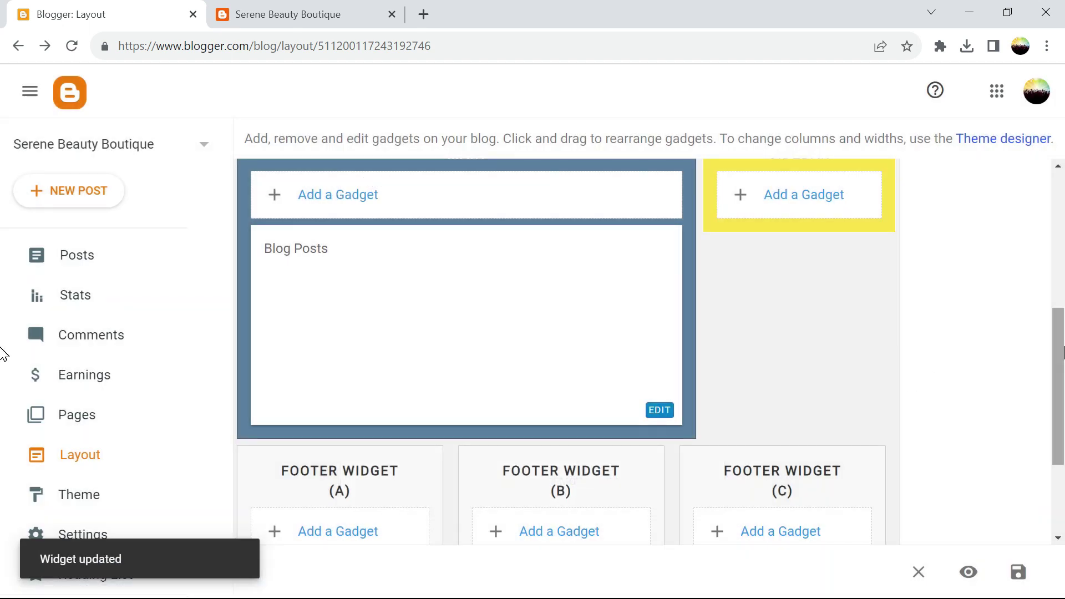
- In the footer area, remove the Categories and Popular Posts gadgets
scroll(3, 354, "down", 3)
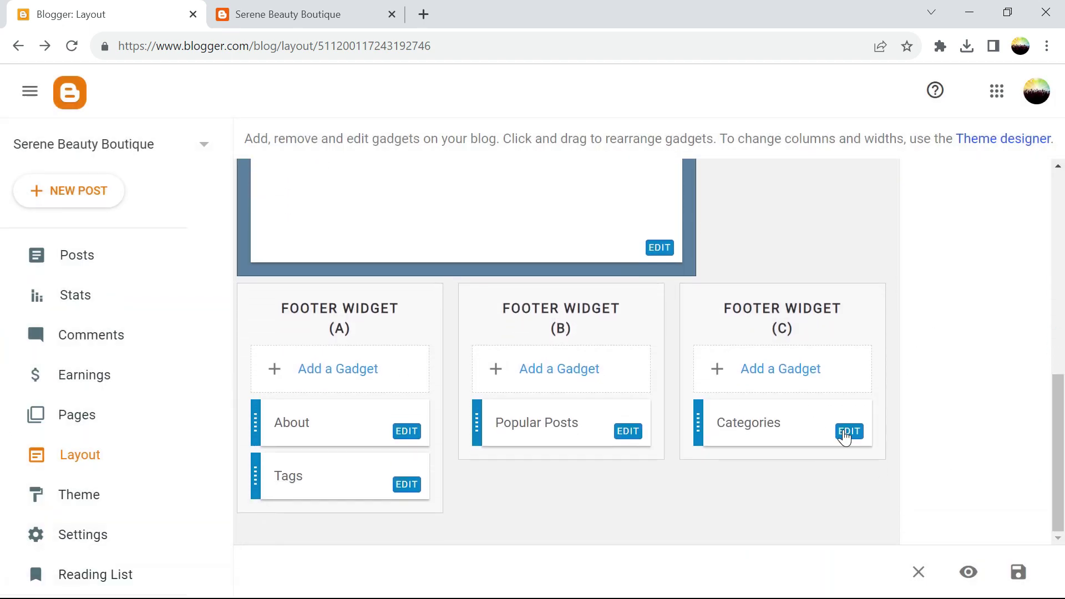
left_click(848, 432)
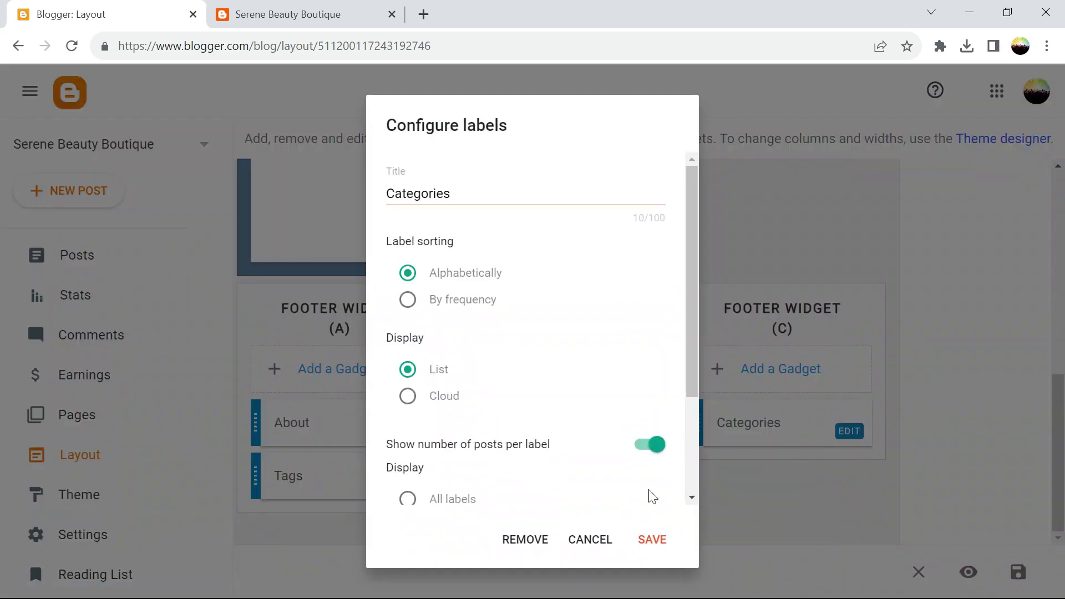
left_click(531, 545)
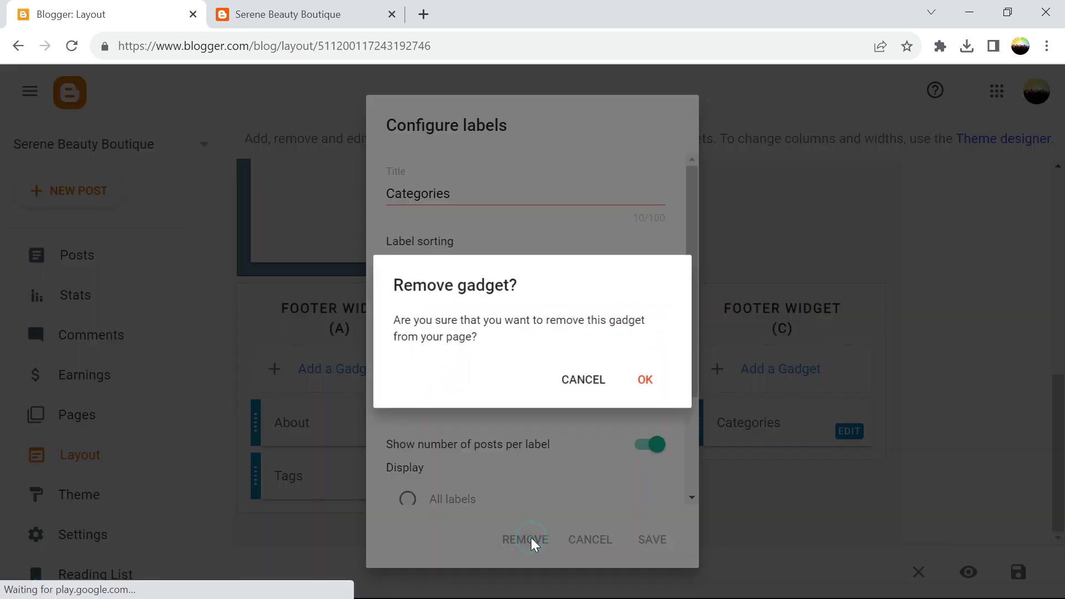
left_click(586, 394)
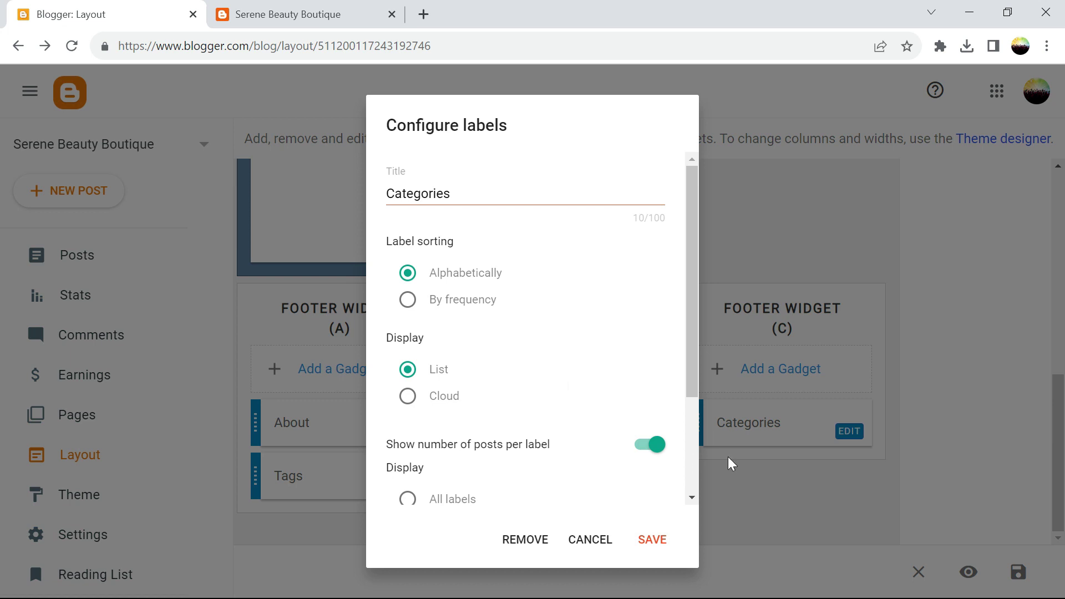
left_click(525, 540)
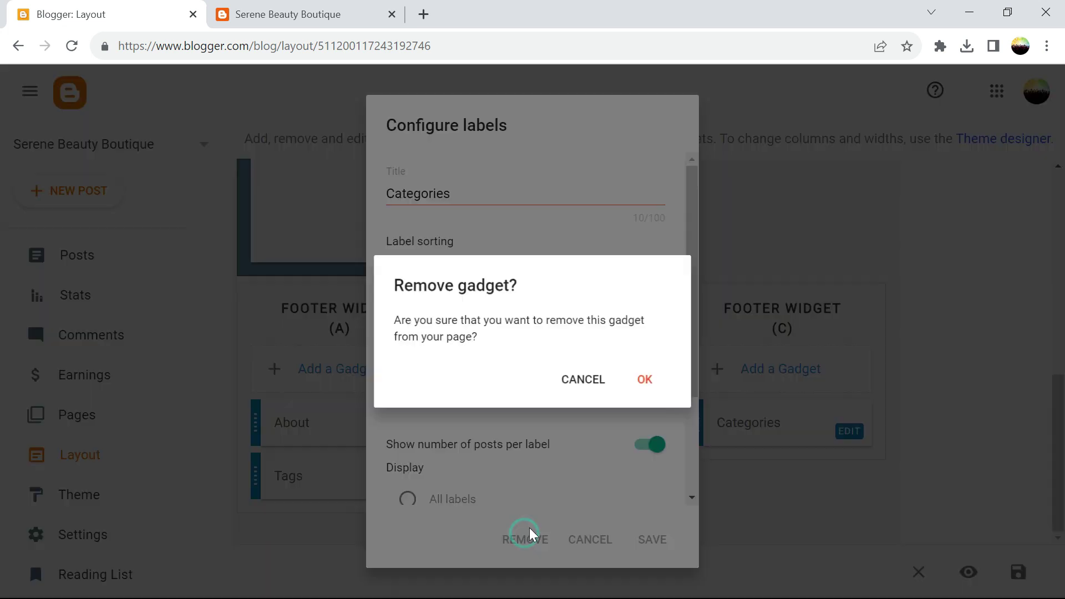
left_click(649, 384)
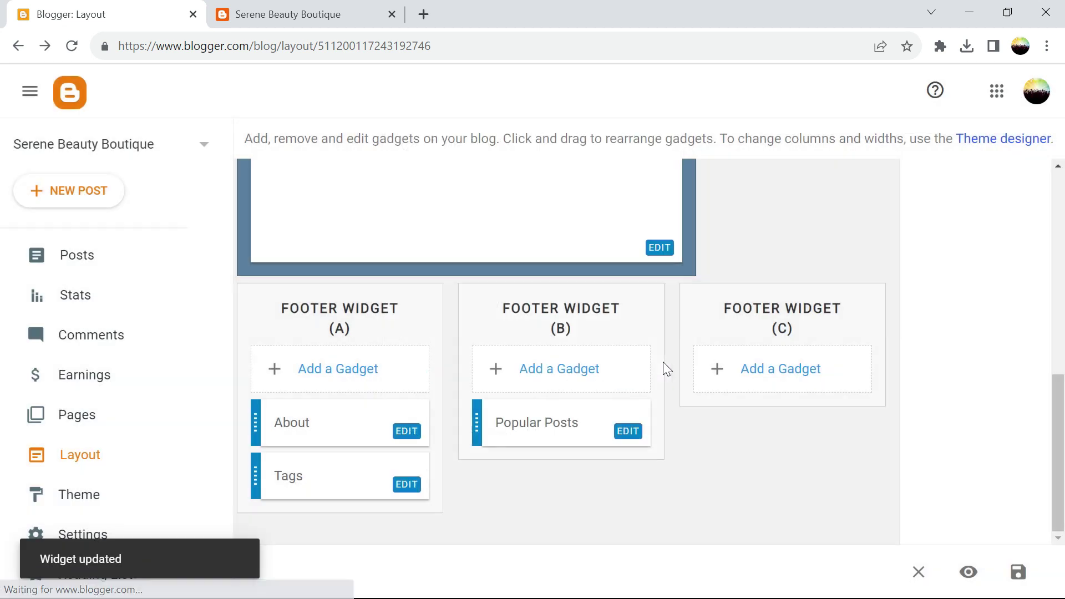
left_click(628, 433)
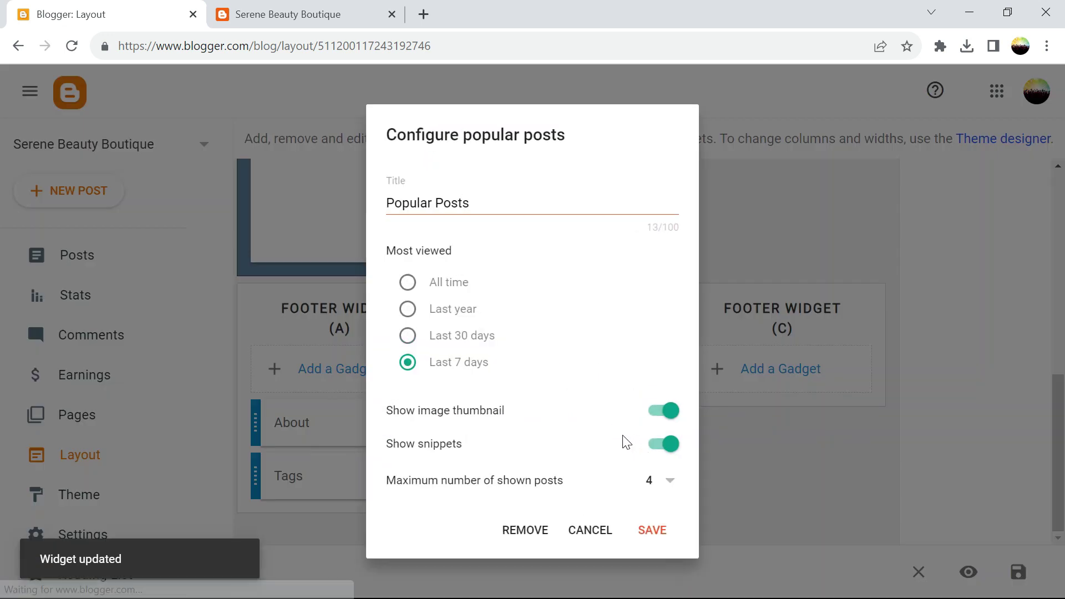
left_click(539, 535)
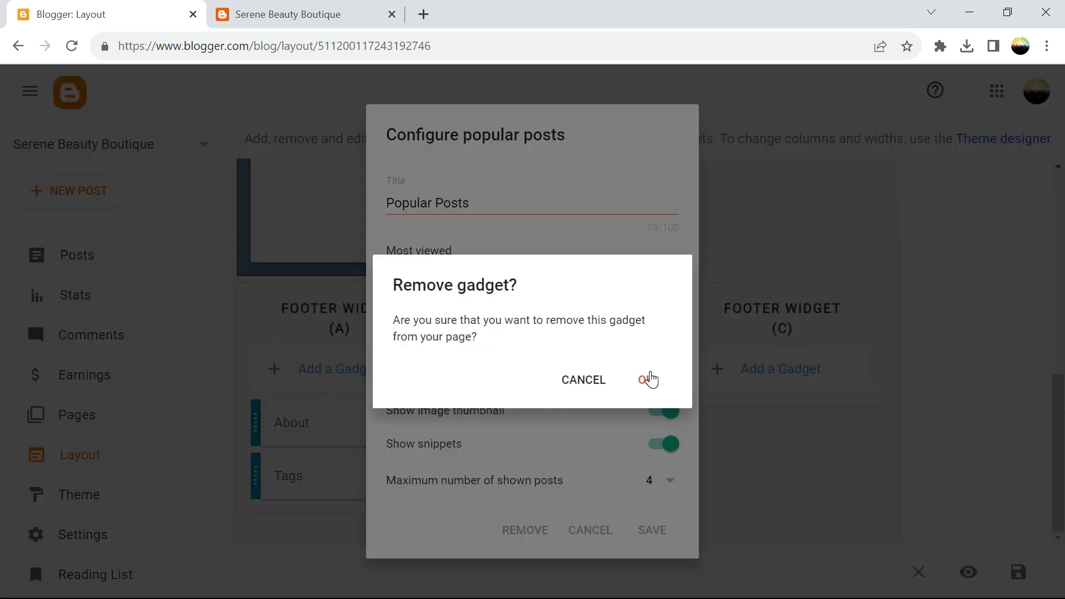
left_click(649, 377)
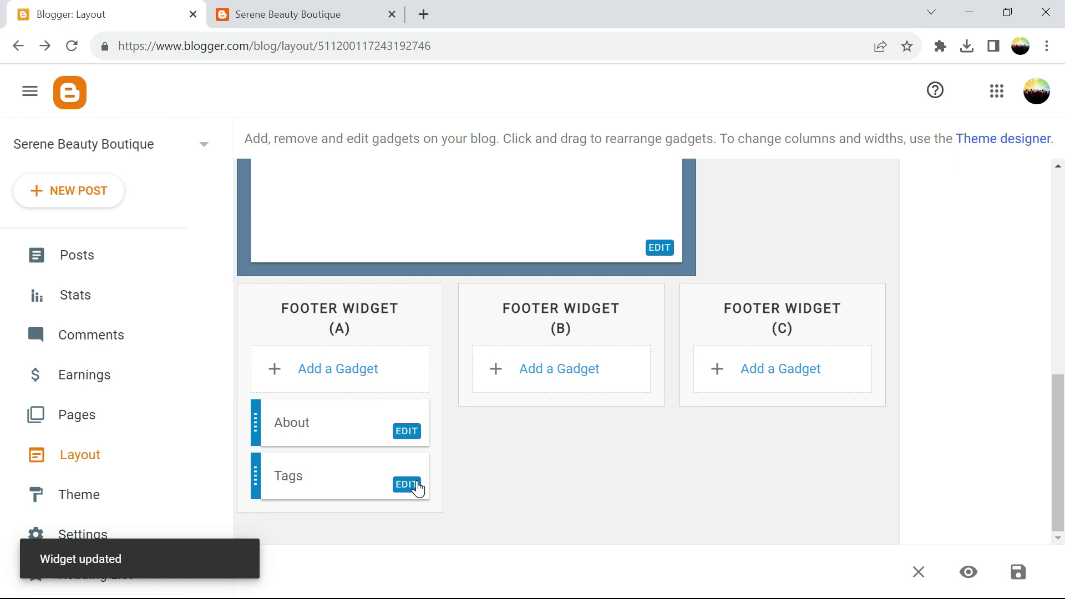
- Remove the Tags and About footer gadgets, then scroll back to the top of the layout
left_click(416, 485)
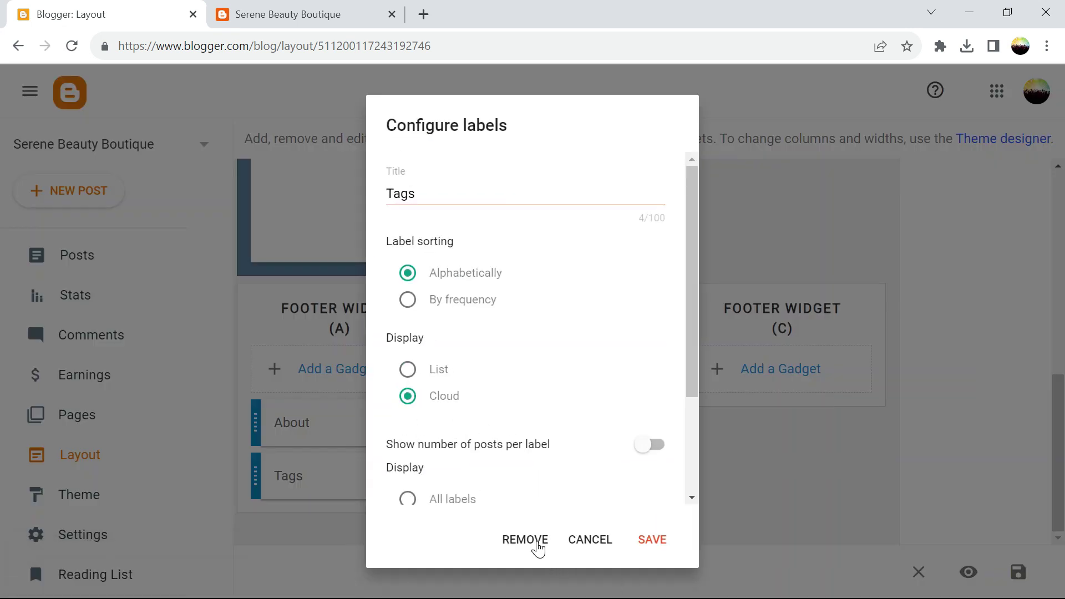
left_click(525, 540)
left_click(649, 381)
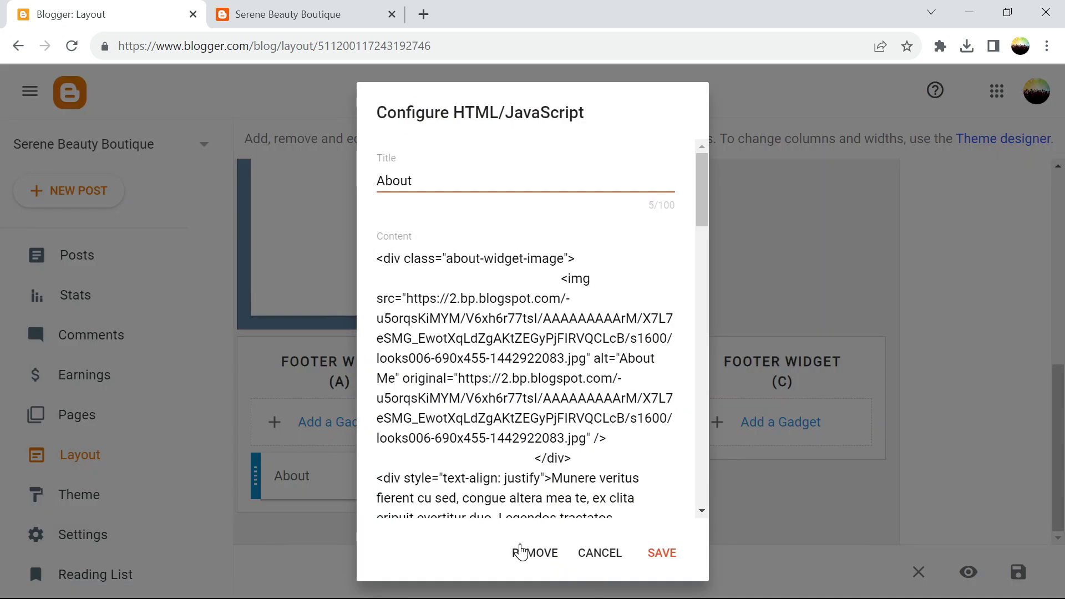
left_click(521, 551)
left_click(644, 382)
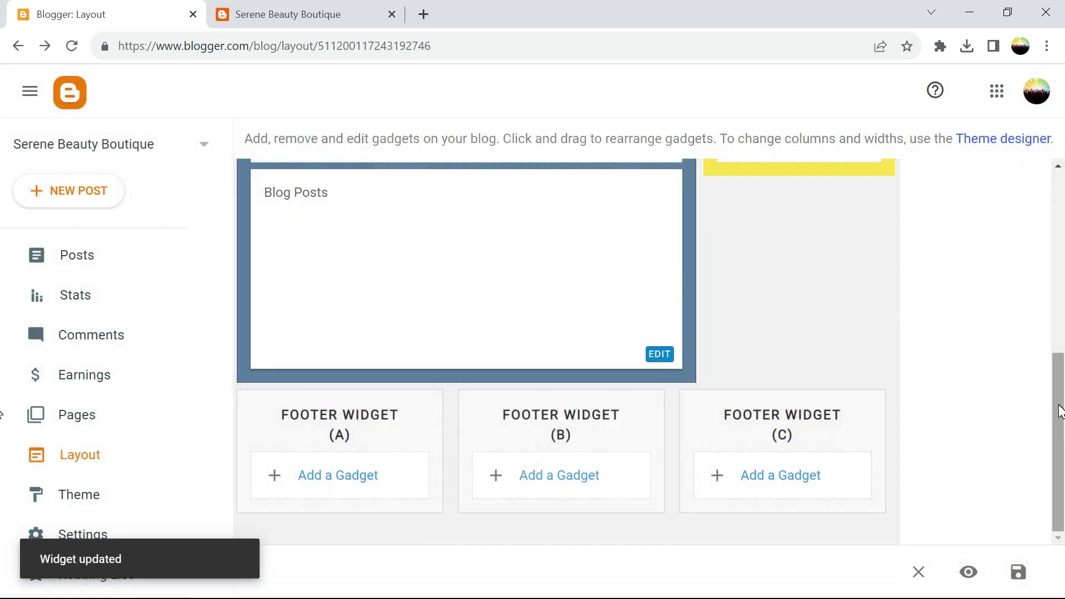
left_click_drag(1060, 412, 1029, 195)
- Reload the live blog and scroll through to confirm only the Lucy header, menu and 'No posts.' remain
left_click(290, 15)
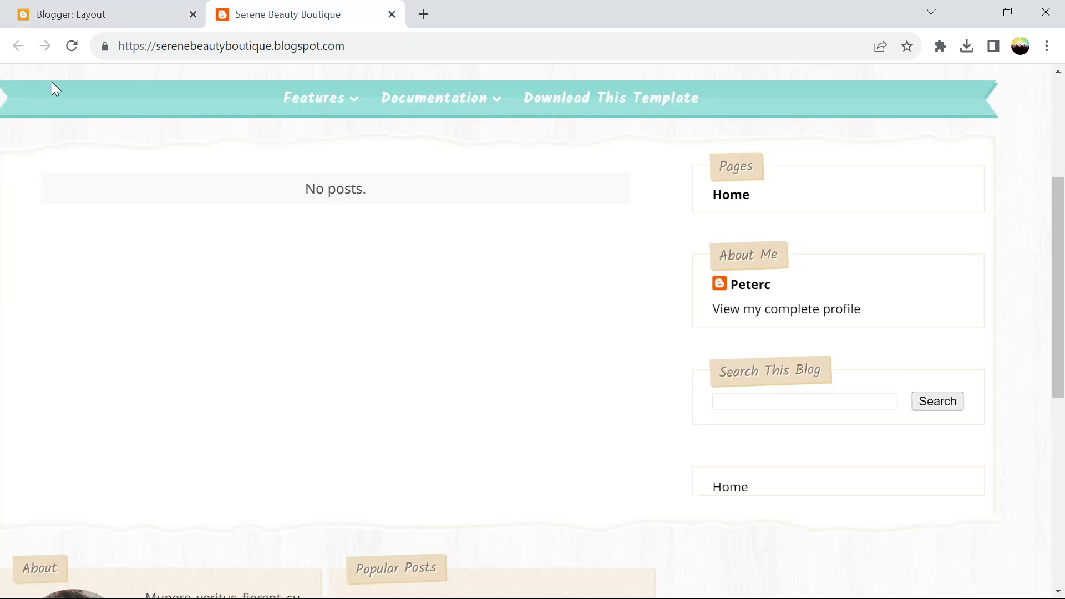
left_click(71, 47)
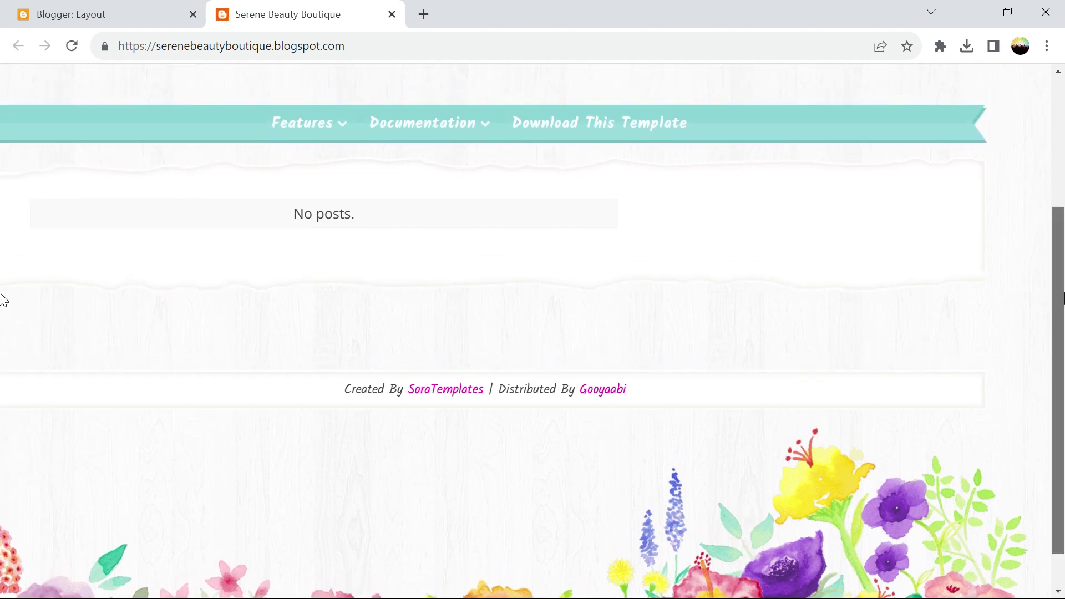
scroll(2, 204, "up", 4)
scroll(2, 191, "up", 1)
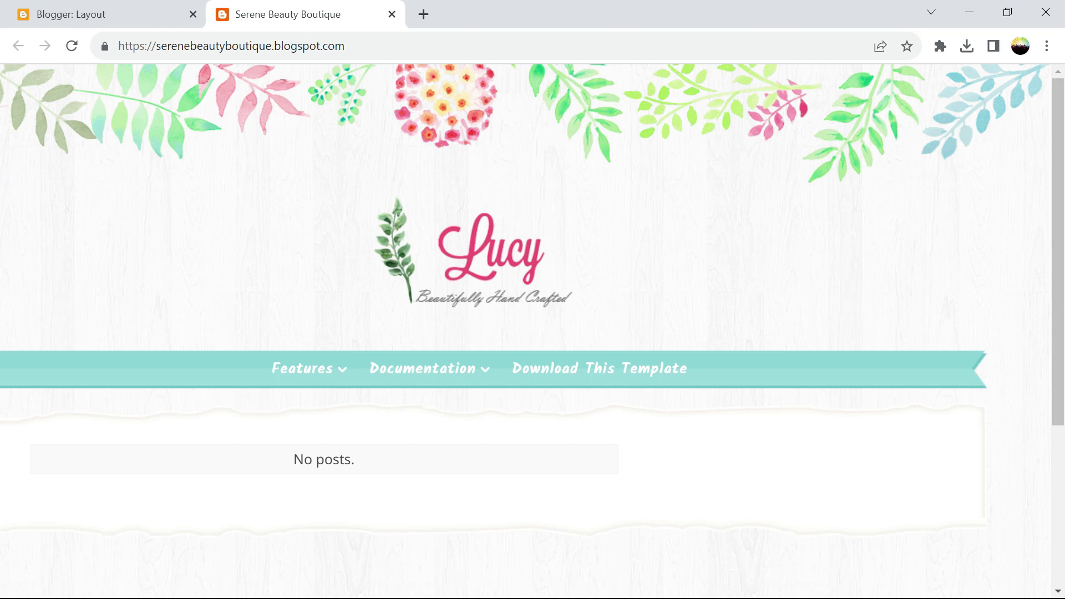
left_click(126, 17)
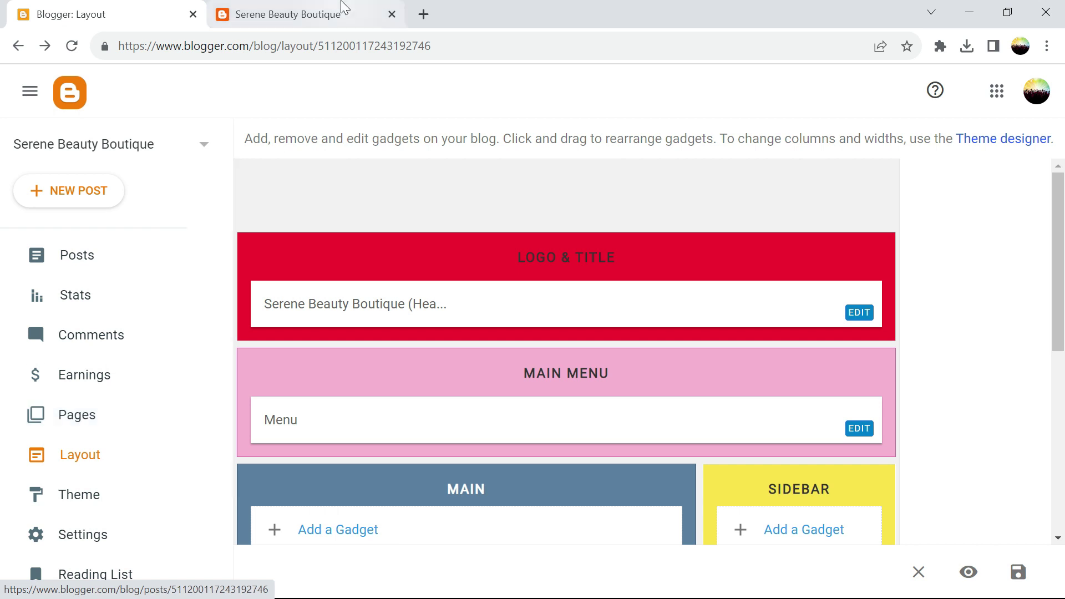
left_click(328, 15)
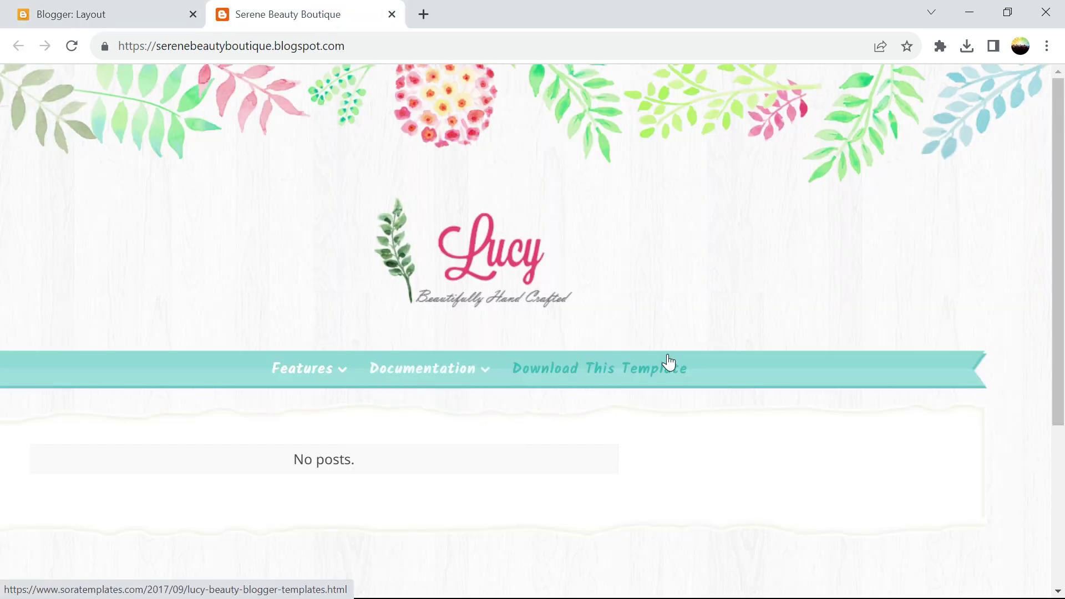
scroll(2, 166, "down", 5)
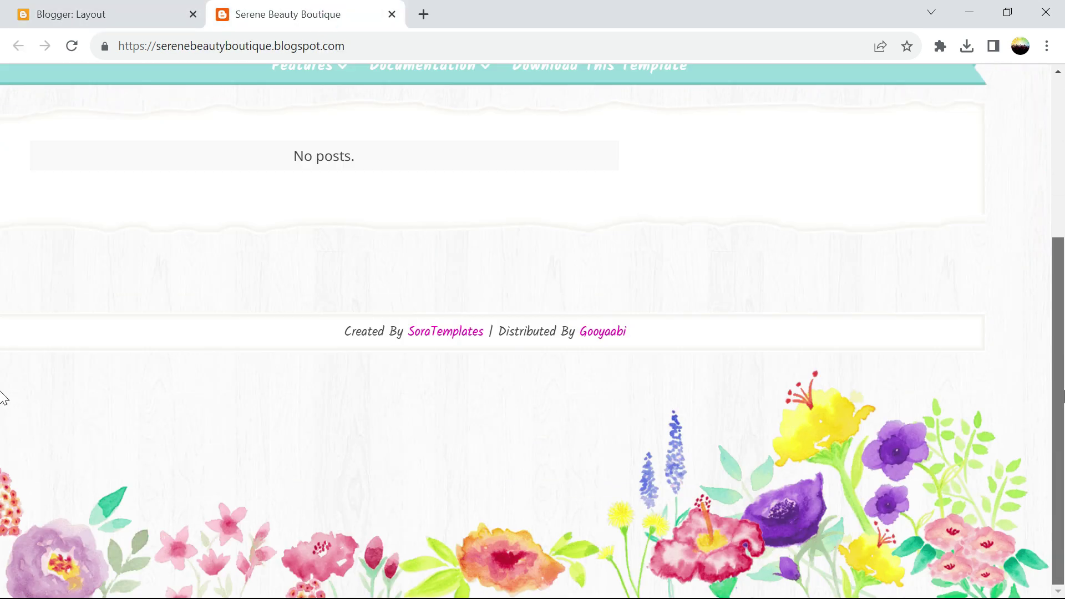
scroll(3, 441, "up", 5)
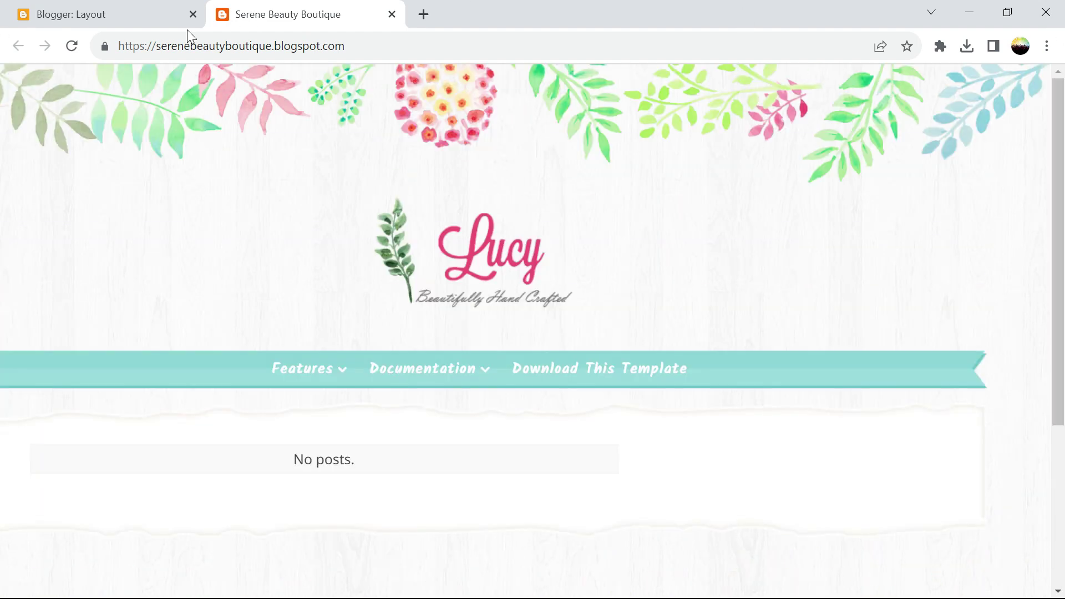